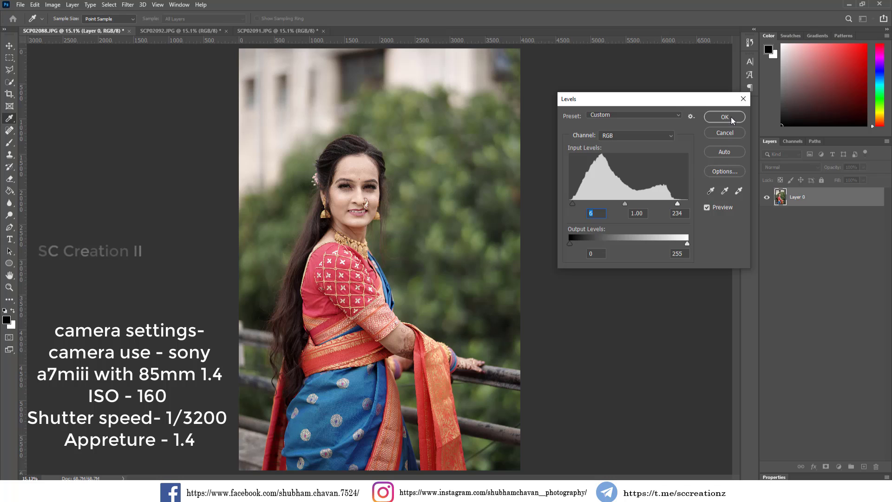
Step: Apply the RGB Levels adjustment to the photo with input levels 6, 1.00 and 234
{"action": "left_click", "coordinate": [732, 116]}
{"action": "key", "text": "v"}
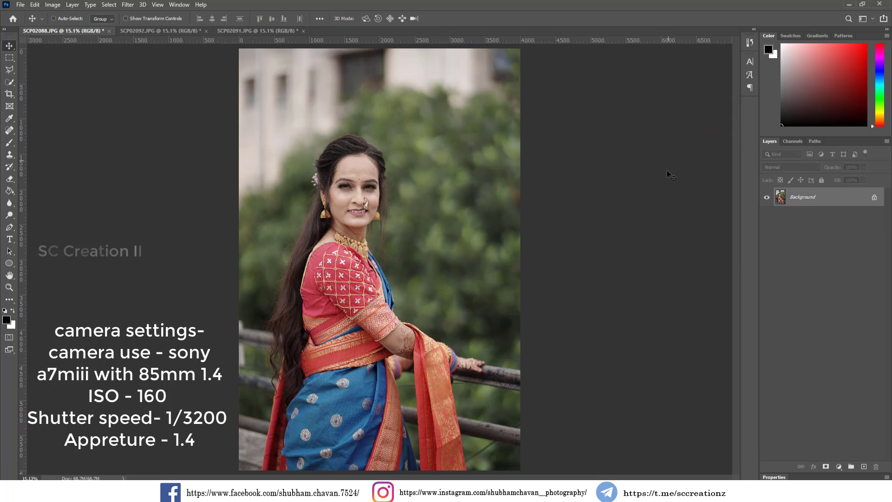
{"action": "key", "text": "ctrl+z"}
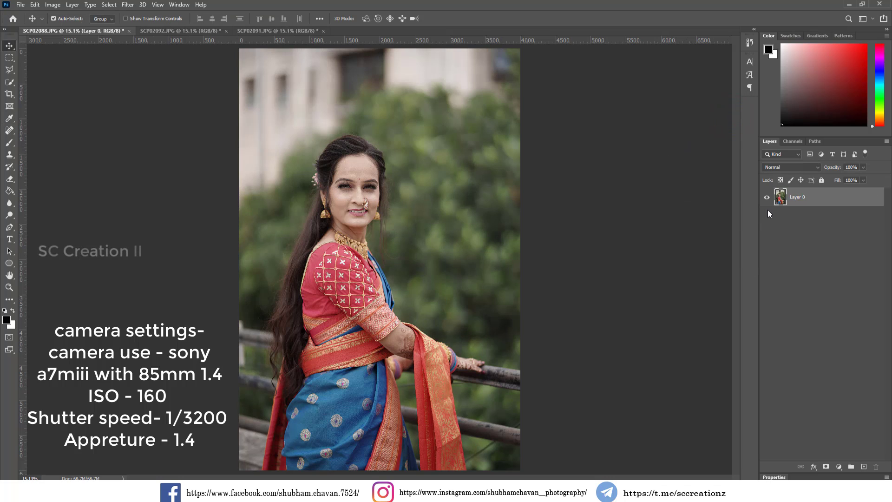
Step: Duplicate Layer 0 within the same document as Layer 0 copy
{"action": "right_click", "coordinate": [814, 199]}
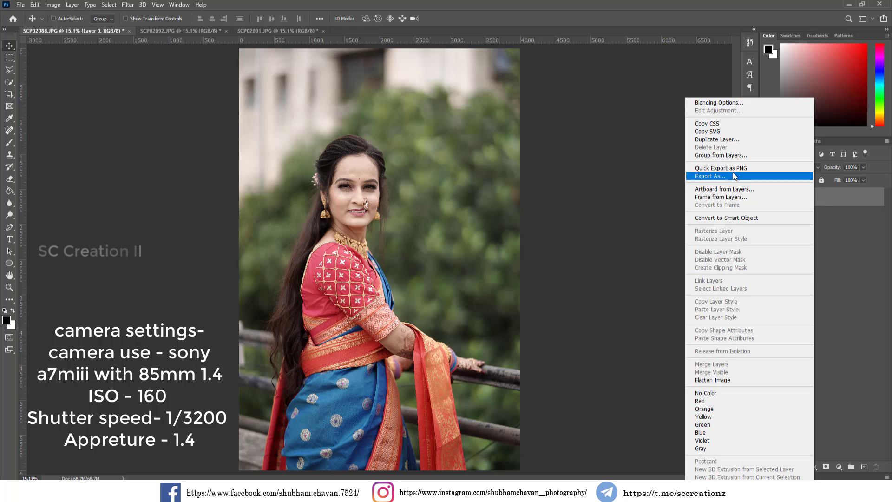
{"action": "left_click", "coordinate": [718, 139]}
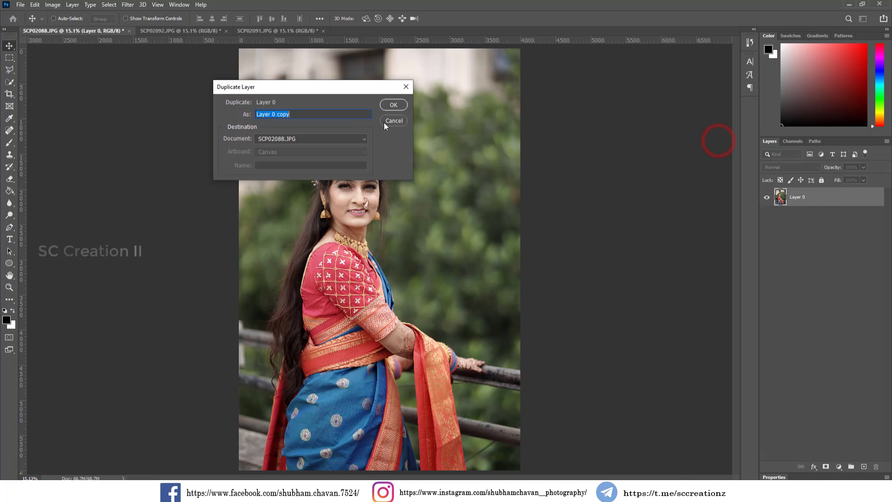
{"action": "left_click_drag", "start_coordinate": [323, 88], "coordinate": [591, 141]}
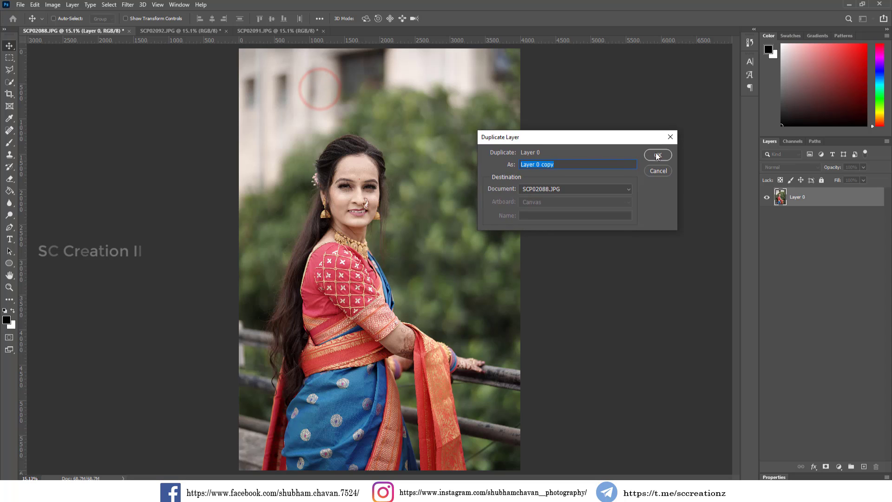
{"action": "left_click", "coordinate": [662, 155]}
Step: Open the Imagenomic Portraiture filter on the Layer 0 copy layer
{"action": "scroll", "coordinate": [351, 175], "scroll_direction": "up", "scroll_amount": 5}
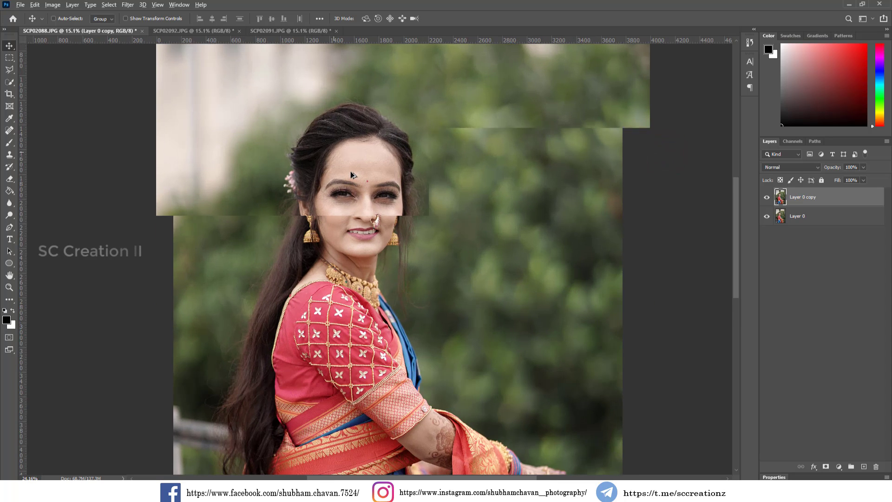
{"action": "scroll", "coordinate": [350, 175], "scroll_direction": "up", "scroll_amount": 4}
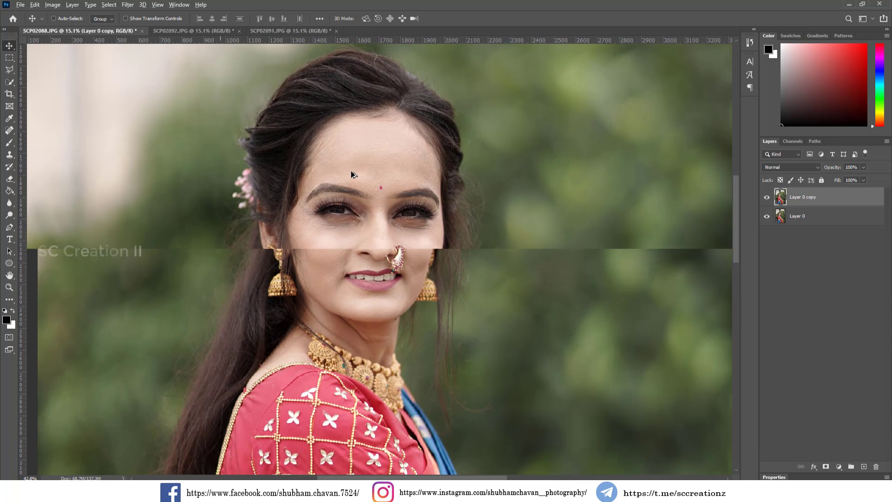
{"action": "scroll", "coordinate": [354, 172], "scroll_direction": "up", "scroll_amount": 2}
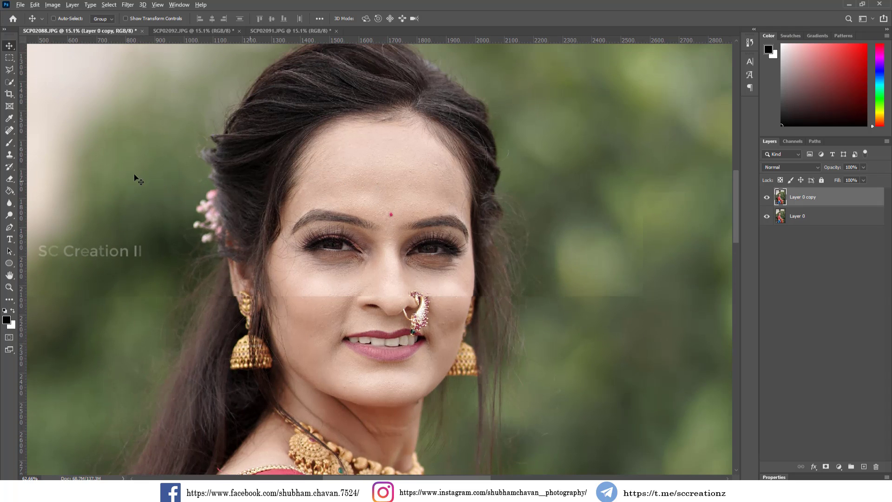
{"action": "scroll", "coordinate": [200, 192], "scroll_direction": "up", "scroll_amount": 2}
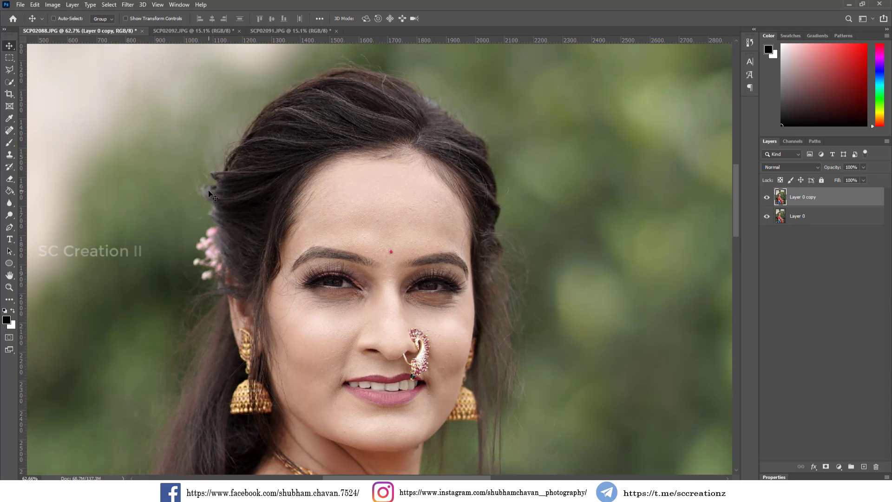
{"action": "left_click", "coordinate": [127, 5]}
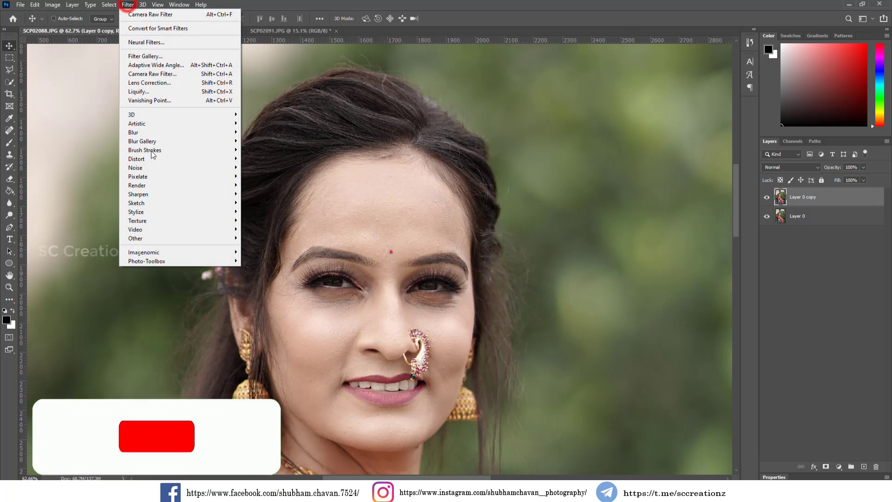
{"action": "mouse_move", "coordinate": [161, 252]}
{"action": "left_click", "coordinate": [257, 252]}
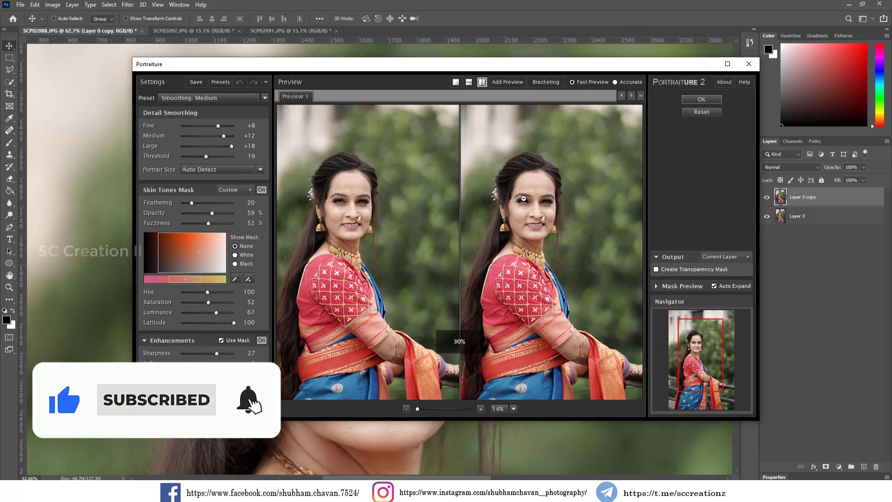
Step: Add the forehead's skin tone to Portraiture's skin tones mask with the color-adding eyedropper
{"action": "scroll", "coordinate": [526, 206], "scroll_direction": "up", "scroll_amount": 3}
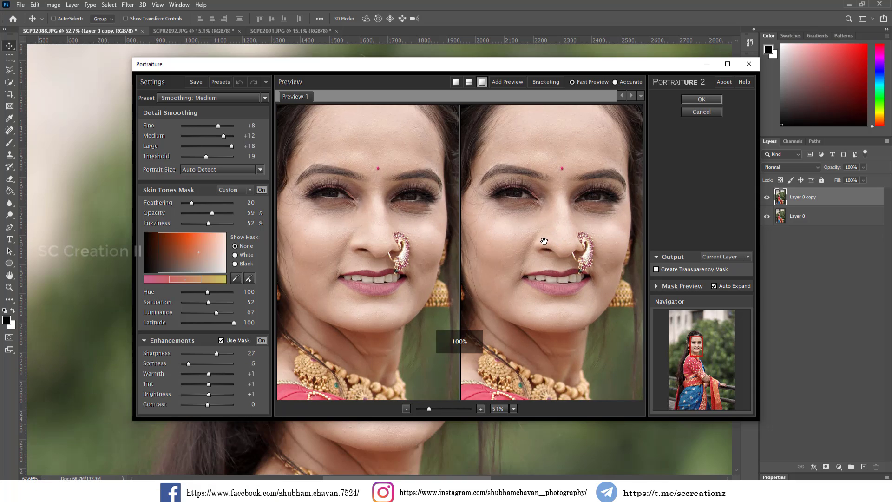
{"action": "left_click", "coordinate": [552, 241]}
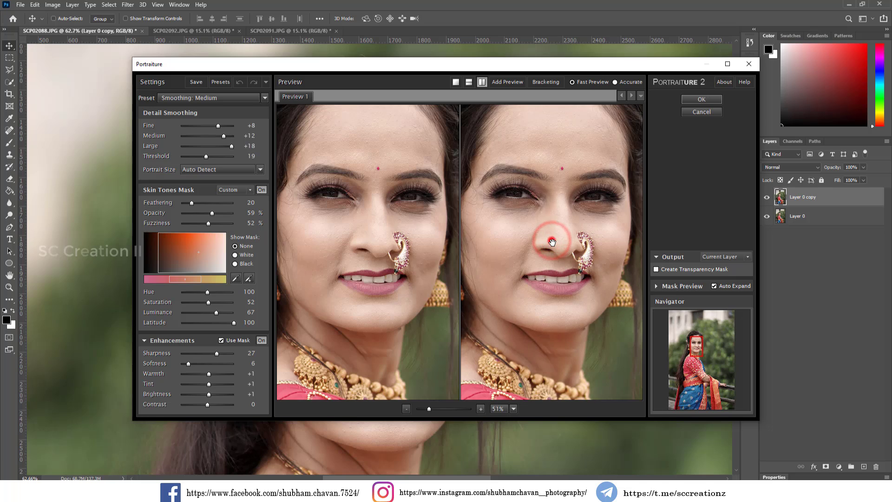
{"action": "left_click", "coordinate": [249, 279]}
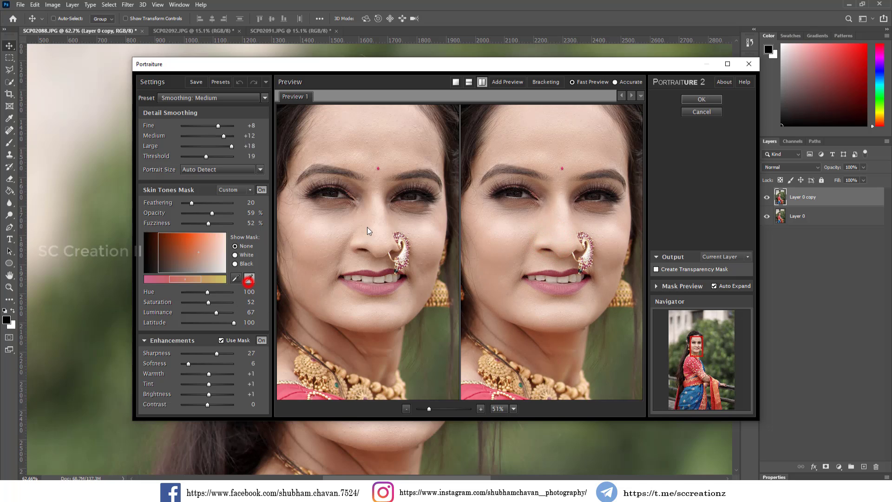
{"action": "left_click", "coordinate": [573, 141]}
Step: Set Portraiture's sharpness to 23 and latitude to 68, sample the cheek's skin tone, and apply the smoothing
{"action": "left_click_drag", "start_coordinate": [216, 354], "coordinate": [212, 354]}
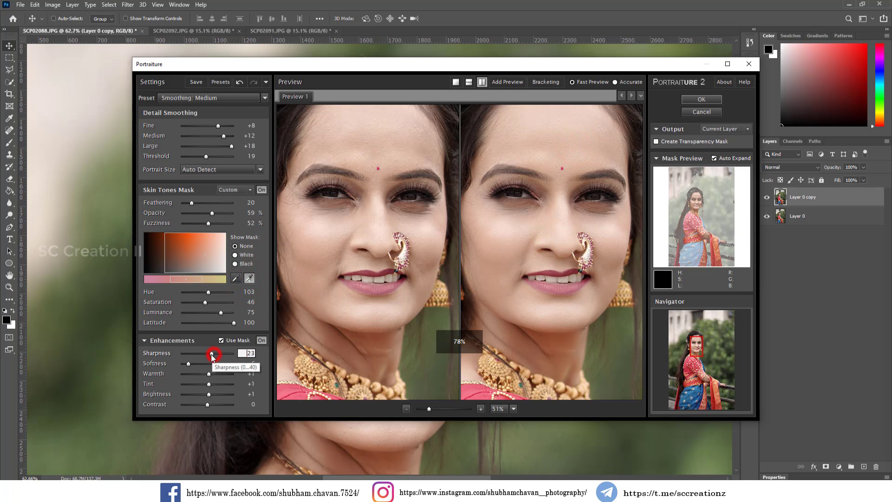
{"action": "left_click", "coordinate": [187, 364]}
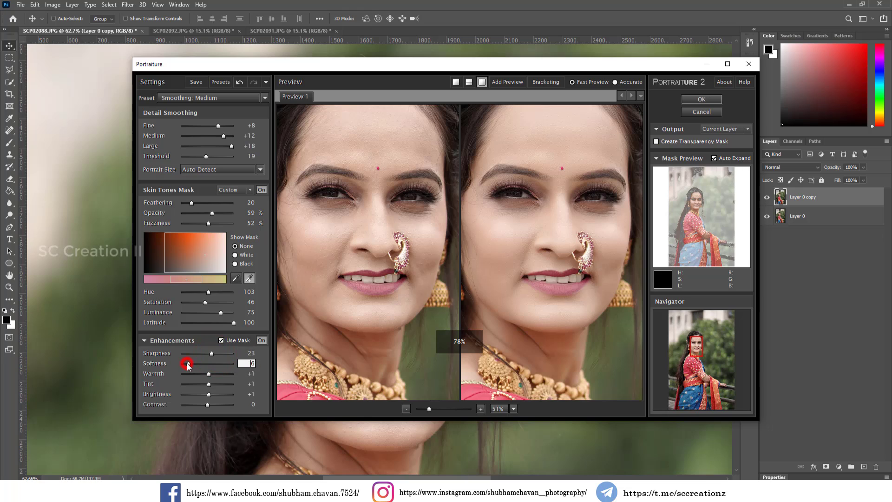
{"action": "left_click", "coordinate": [222, 322]}
{"action": "left_click_drag", "start_coordinate": [220, 323], "coordinate": [217, 324]}
{"action": "left_click", "coordinate": [516, 240]}
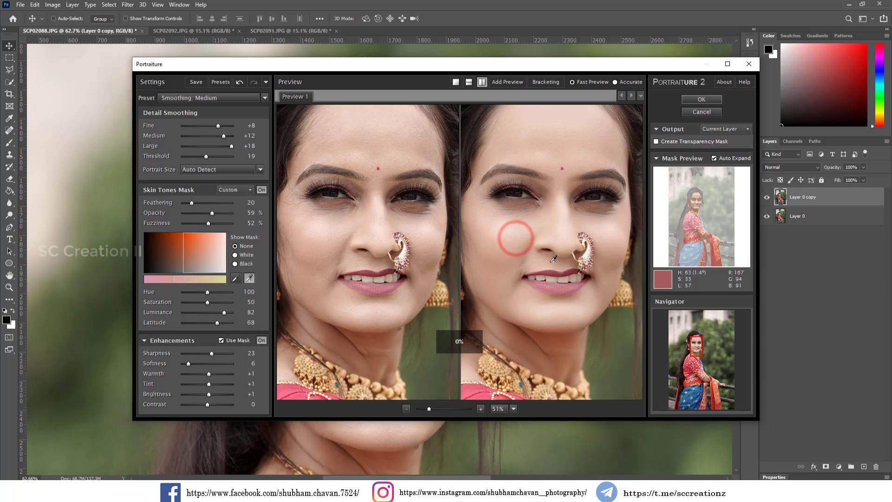
{"action": "key", "text": "Return"}
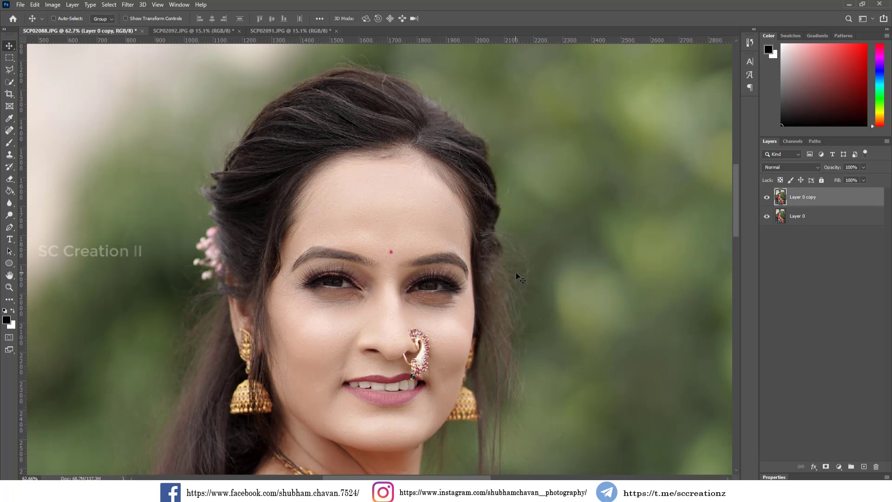
Step: Hide and show the Layer 0 copy layer to compare the face before and after smoothing
{"action": "scroll", "coordinate": [370, 280], "scroll_direction": "down", "scroll_amount": 1}
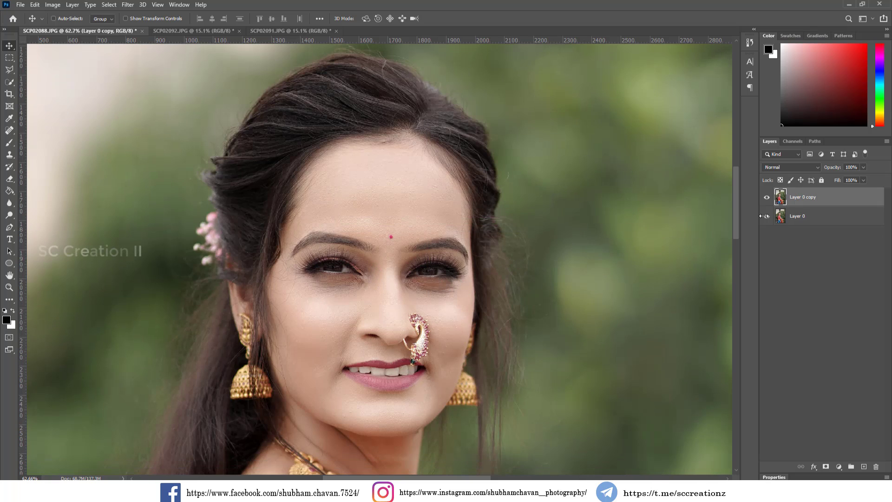
{"action": "left_click", "coordinate": [767, 198]}
{"action": "left_click", "coordinate": [767, 198]}
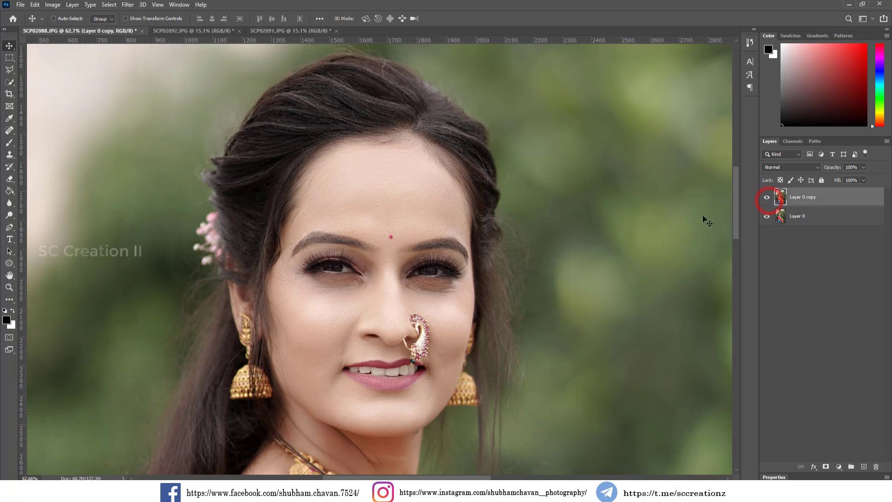
Step: Erase the smoothing over both eyes and the mouth with a 152 px soft round Eraser at 0% hardness
{"action": "right_click", "coordinate": [11, 180]}
{"action": "left_click", "coordinate": [43, 180]}
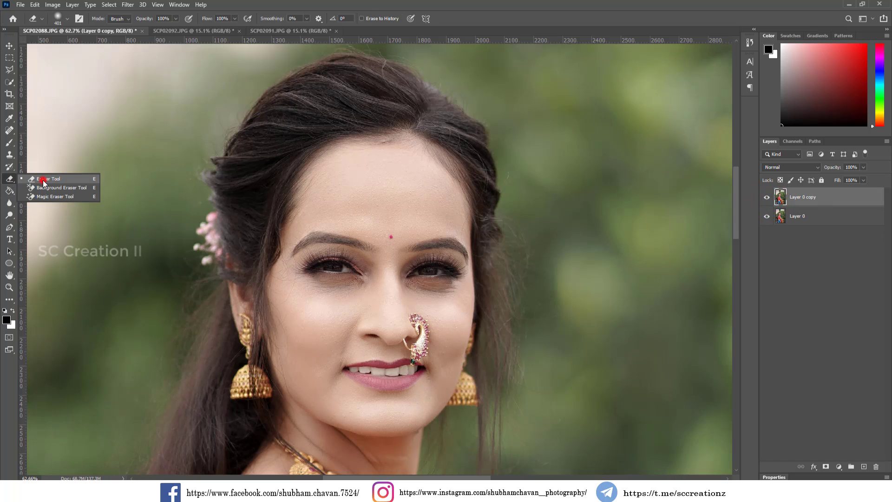
{"action": "right_click", "coordinate": [362, 280]}
{"action": "left_click", "coordinate": [448, 304]}
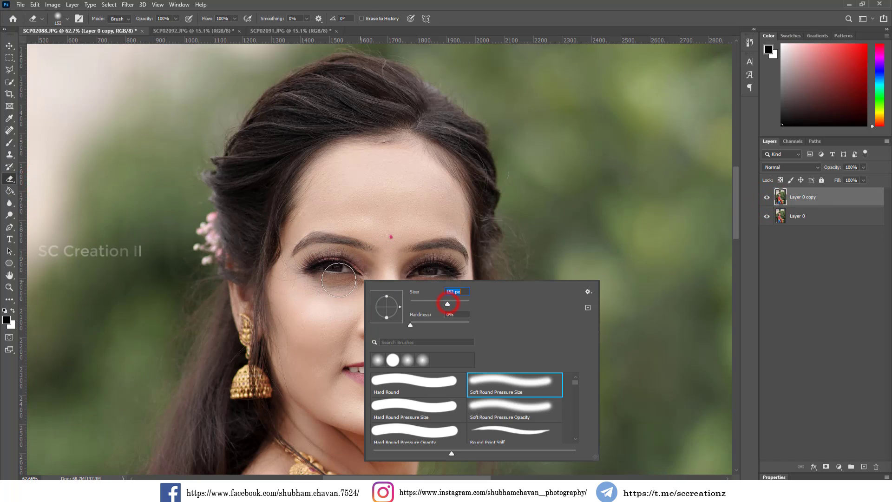
{"action": "left_click", "coordinate": [333, 269]}
{"action": "left_click_drag", "start_coordinate": [332, 269], "coordinate": [356, 270]}
{"action": "left_click_drag", "start_coordinate": [428, 276], "coordinate": [428, 278]}
{"action": "left_click_drag", "start_coordinate": [364, 372], "coordinate": [364, 372]}
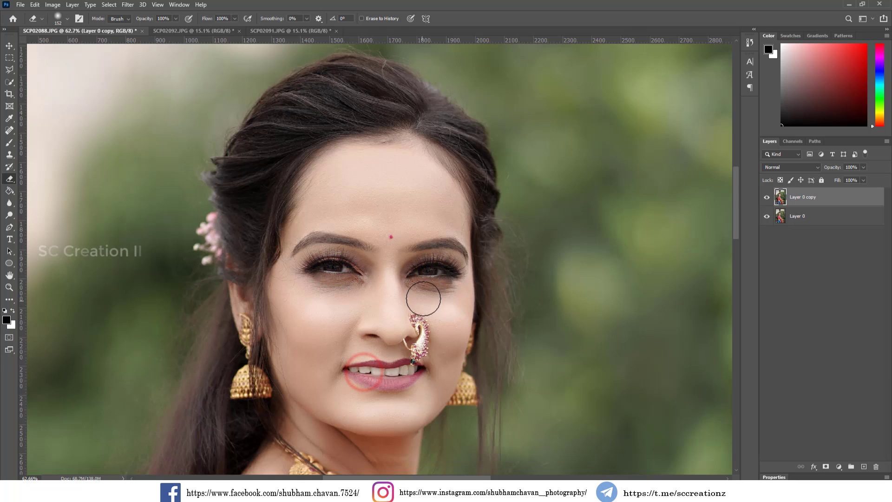
Step: Merge the visible layers into a single layer
{"action": "scroll", "coordinate": [423, 299], "scroll_direction": "down", "scroll_amount": 5}
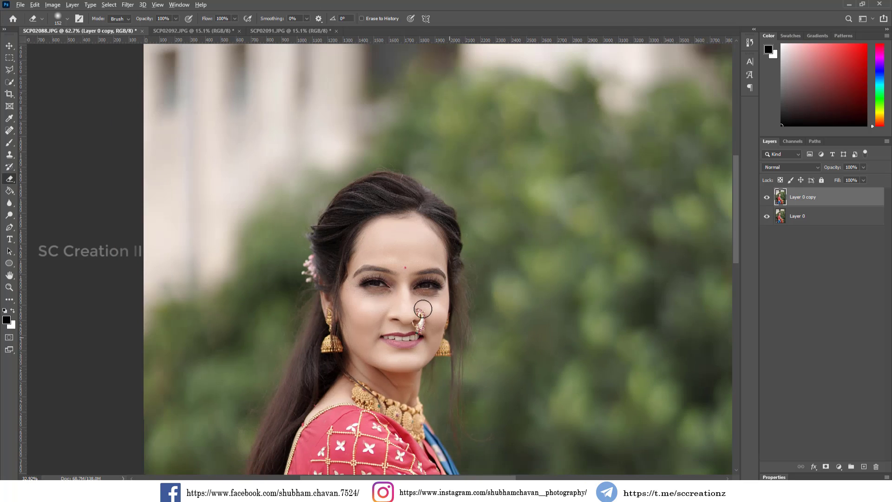
{"action": "scroll", "coordinate": [423, 308], "scroll_direction": "down", "scroll_amount": 5}
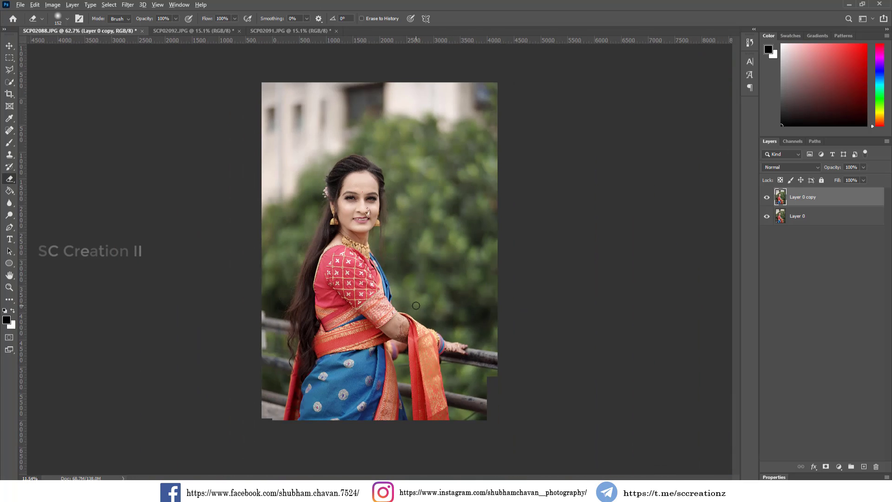
{"action": "scroll", "coordinate": [415, 305], "scroll_direction": "down", "scroll_amount": 1}
{"action": "scroll", "coordinate": [416, 305], "scroll_direction": "up", "scroll_amount": 3}
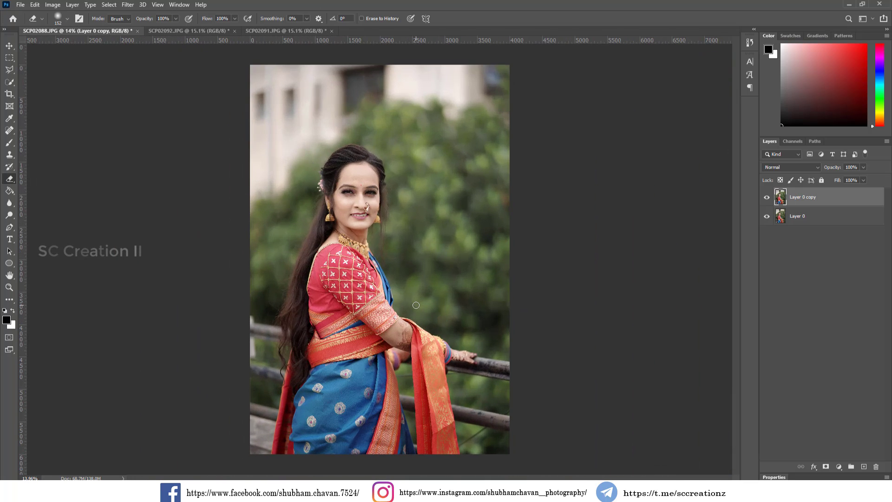
{"action": "right_click", "coordinate": [815, 197]}
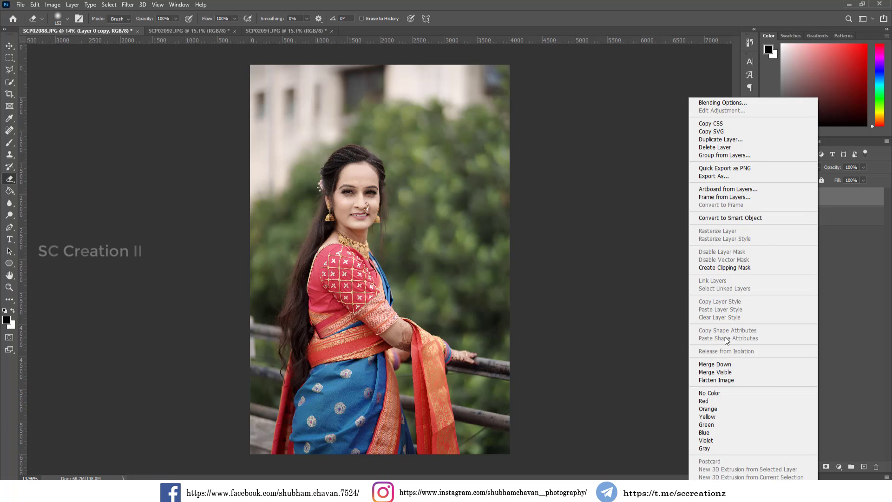
{"action": "left_click", "coordinate": [715, 371]}
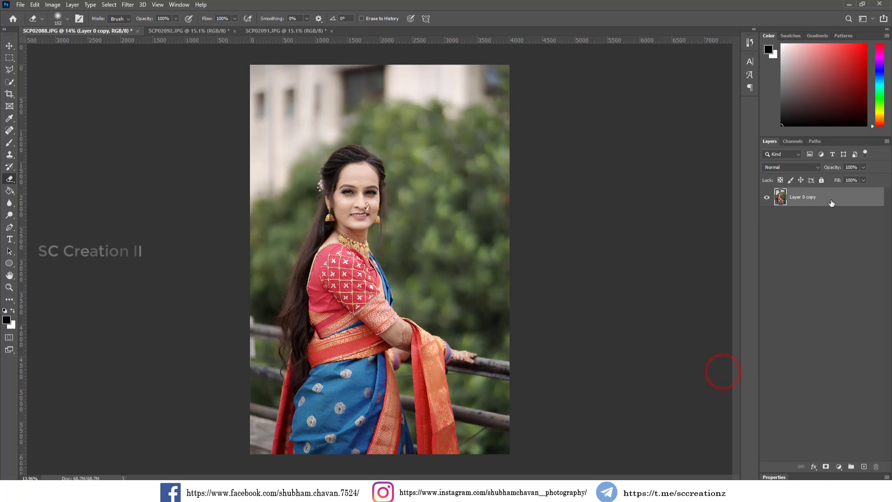
Step: Duplicate the merged layer and name the duplicate "color grading"
{"action": "right_click", "coordinate": [830, 202]}
{"action": "left_click", "coordinate": [744, 140]}
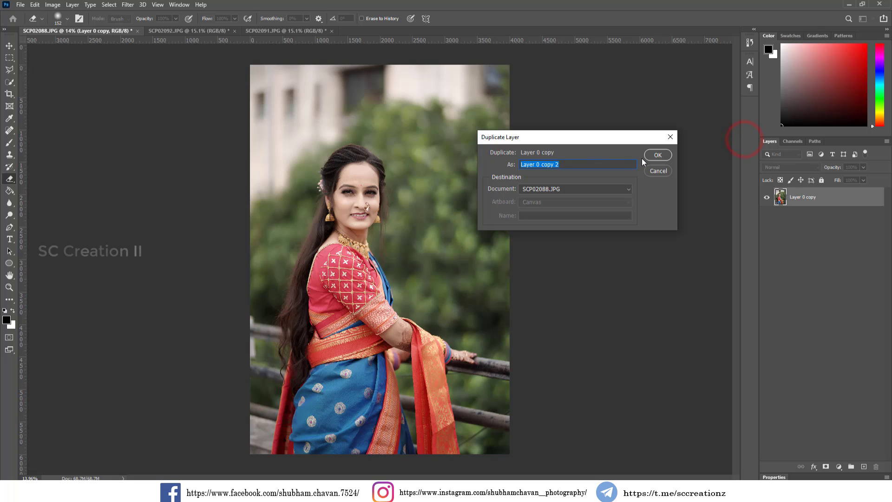
{"action": "type", "text": "co"}
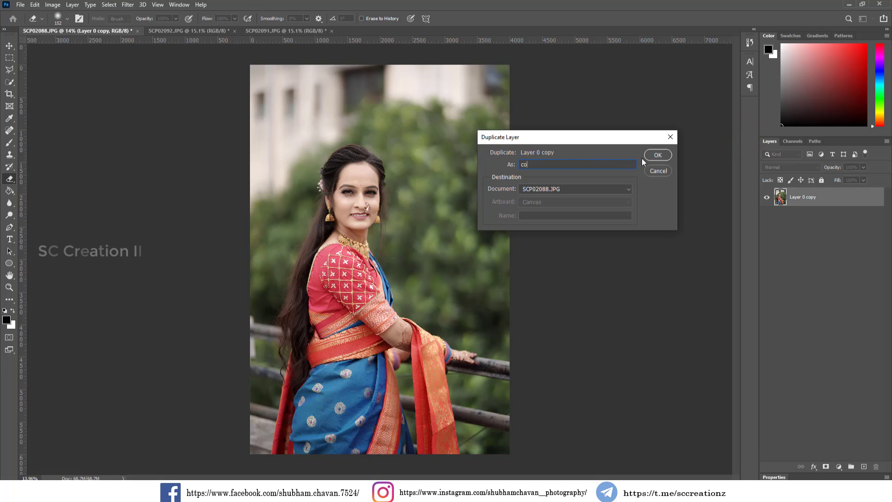
{"action": "type", "text": "lor grading"}
{"action": "left_click", "coordinate": [653, 157]}
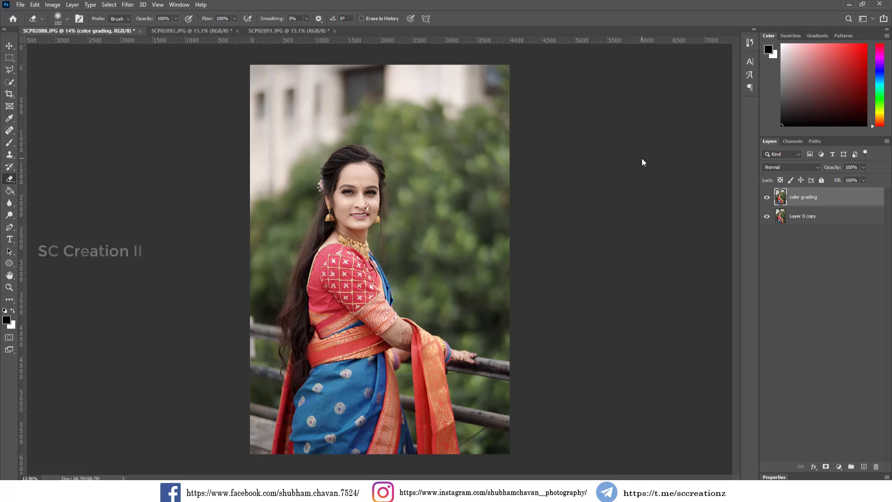
Step: Open the Camera Raw filter on the color grading layer
{"action": "key", "text": "v"}
{"action": "left_click", "coordinate": [127, 5]}
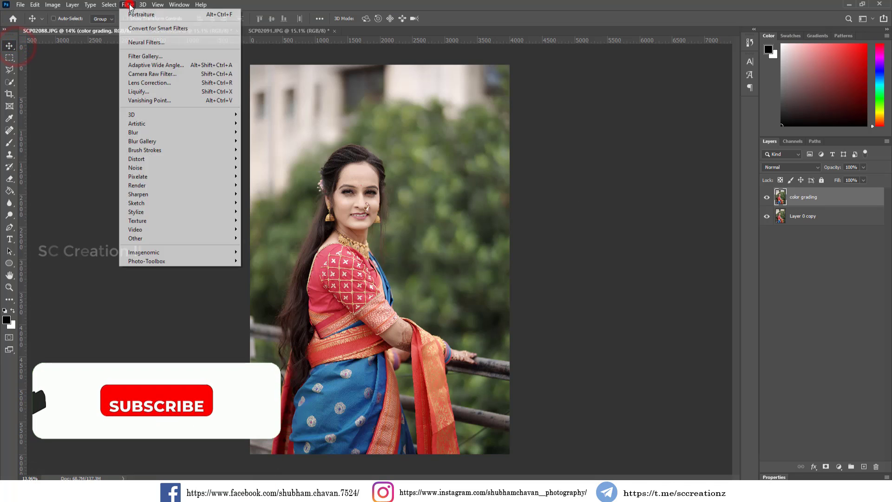
{"action": "left_click", "coordinate": [182, 74]}
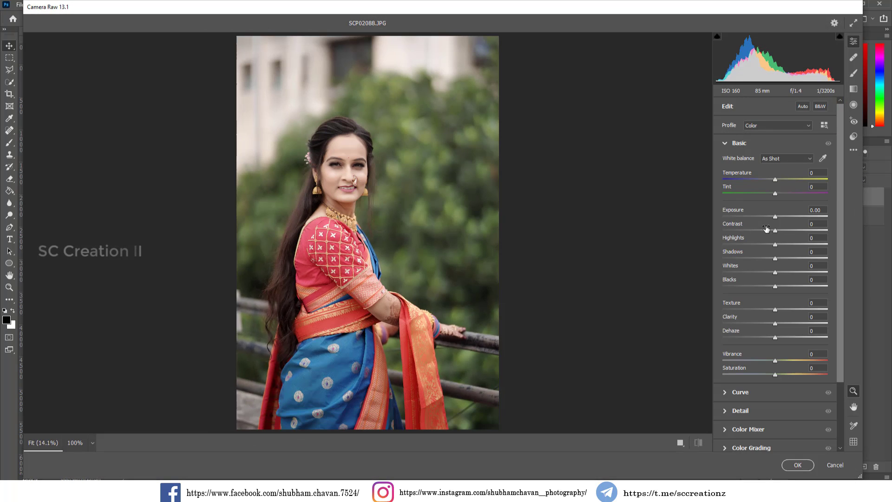
{"action": "left_click", "coordinate": [770, 159]}
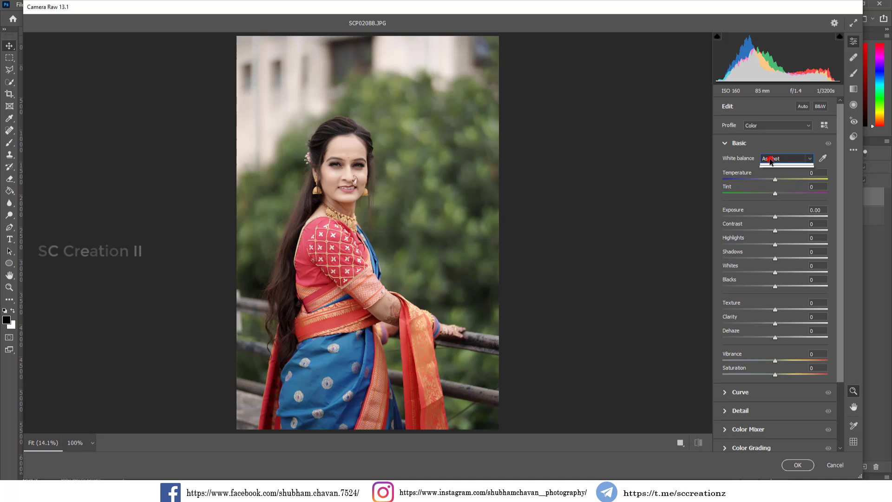
{"action": "left_click", "coordinate": [772, 145]}
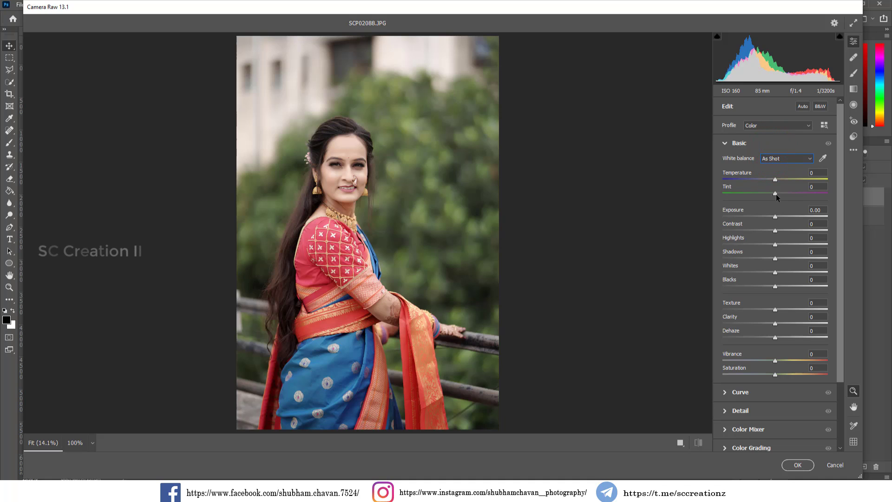
Step: Set the Basic adjustments to Tint -9, Contrast -9, Highlights -5, Shadows +57, Whites -11, Blacks -48 and Clarity +14
{"action": "left_click_drag", "start_coordinate": [775, 193], "coordinate": [770, 192]}
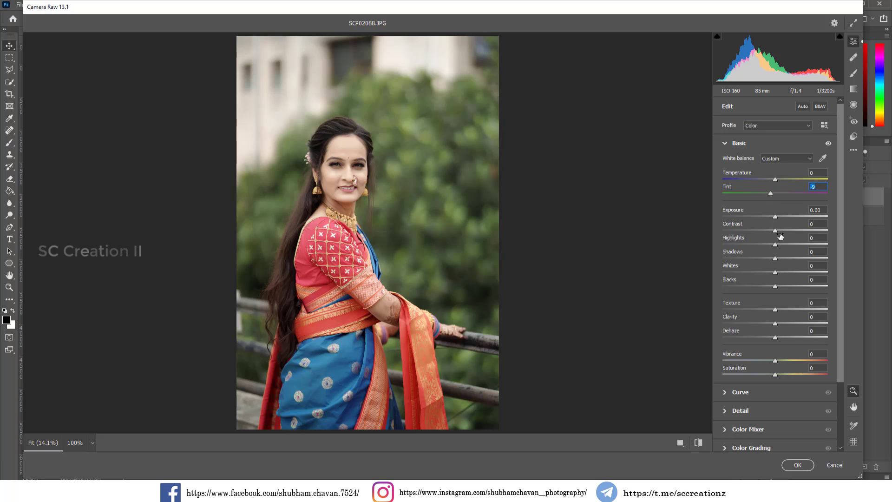
{"action": "left_click_drag", "start_coordinate": [775, 231], "coordinate": [750, 290]}
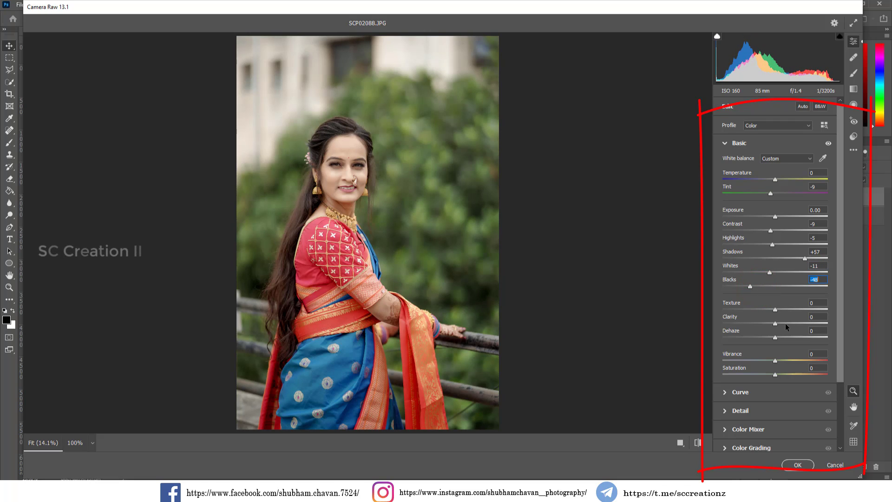
{"action": "left_click_drag", "start_coordinate": [785, 323], "coordinate": [784, 326]}
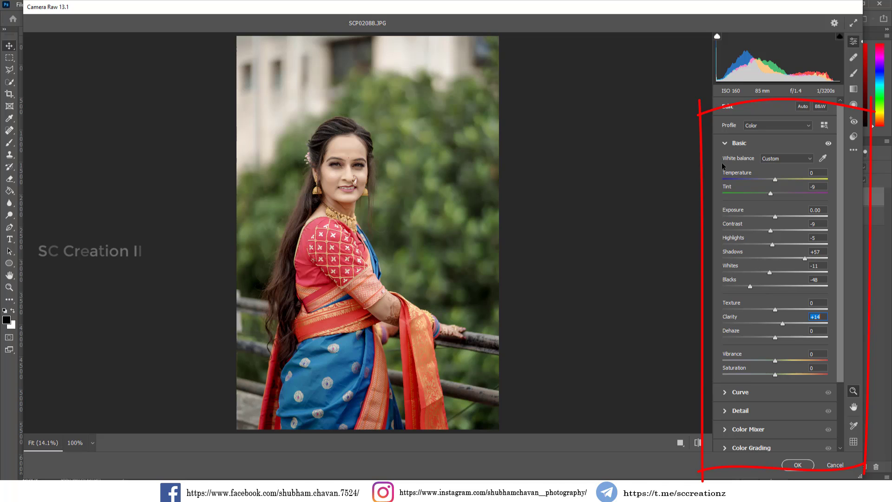
{"action": "left_click", "coordinate": [724, 143]}
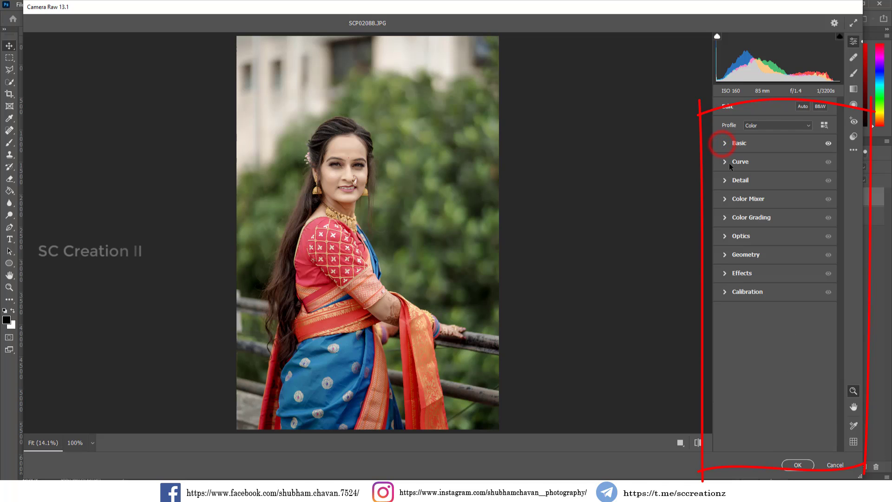
Step: Darken the shadows with the parametric curve by setting its Shadows value to -22
{"action": "left_click", "coordinate": [724, 164]}
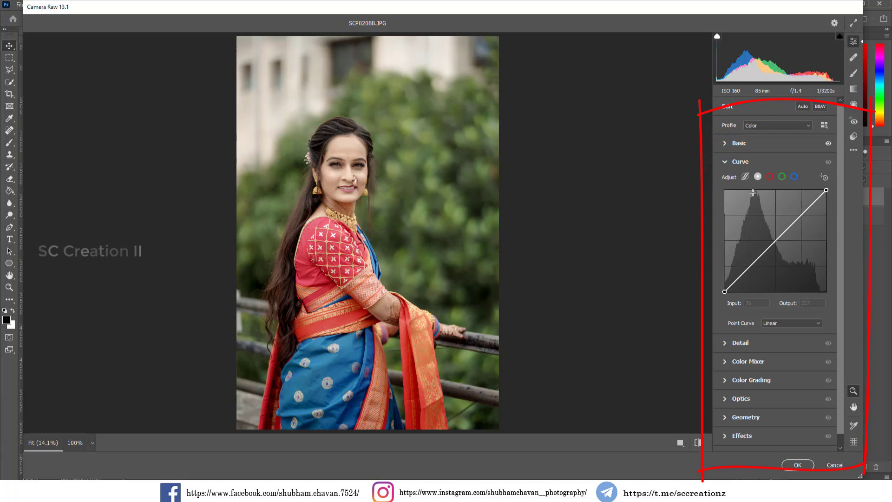
{"action": "left_click", "coordinate": [746, 177]}
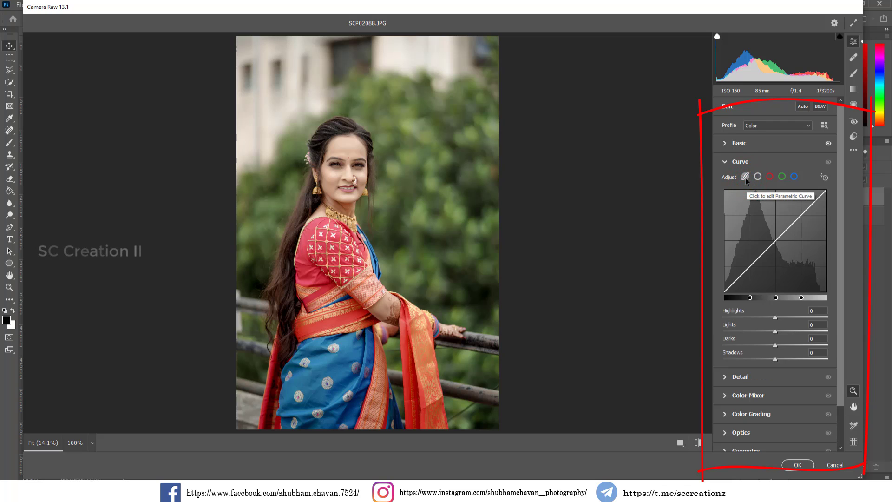
{"action": "left_click_drag", "start_coordinate": [776, 358], "coordinate": [764, 361]}
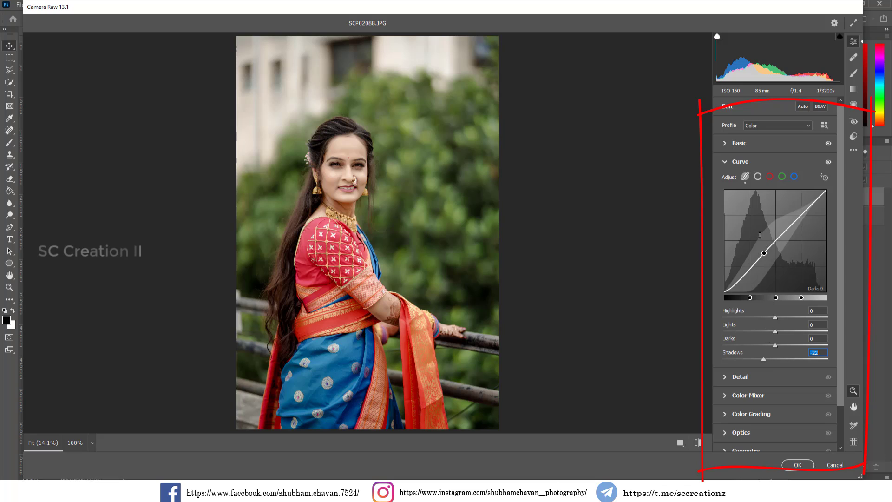
Step: On the blue channel curve, raise the black point to output 12 and add a midpoint at input 132, output 127
{"action": "left_click", "coordinate": [794, 177]}
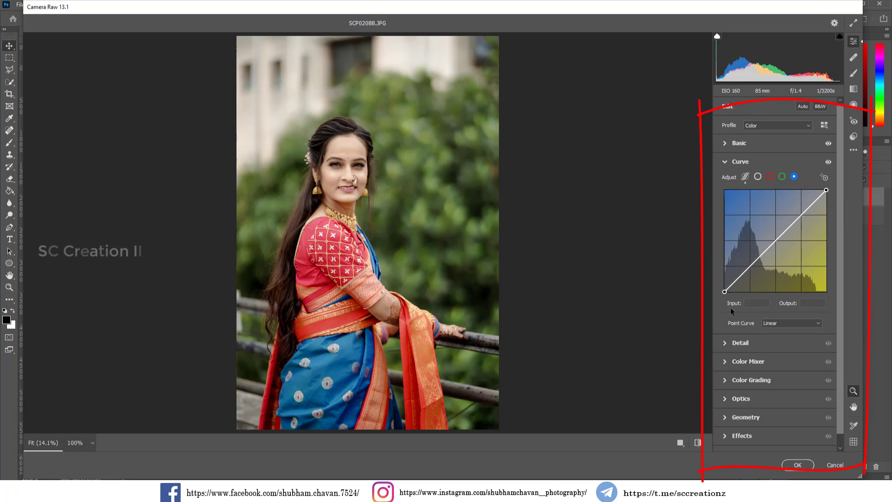
{"action": "left_click_drag", "start_coordinate": [725, 292], "coordinate": [724, 287]}
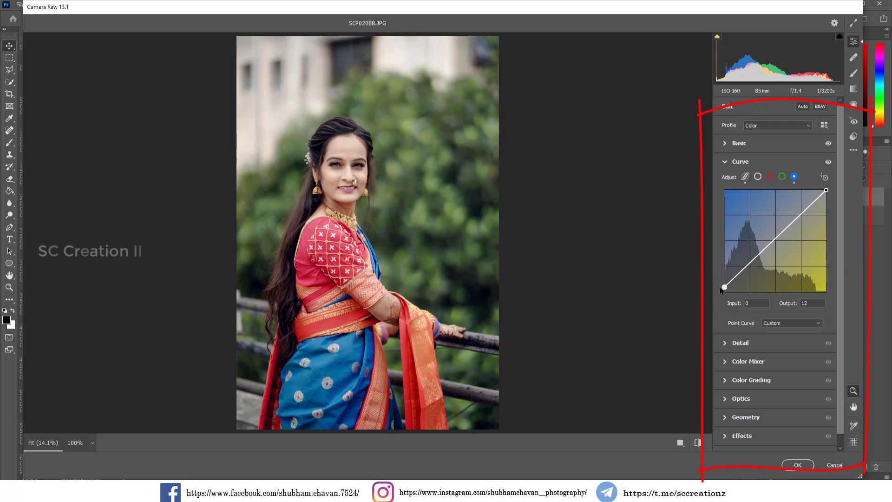
{"action": "left_click", "coordinate": [777, 241]}
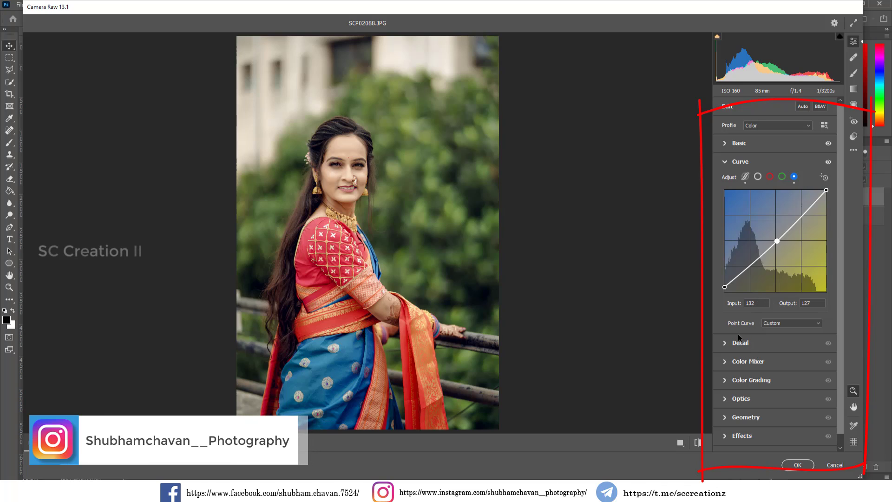
{"action": "left_click", "coordinate": [725, 161]}
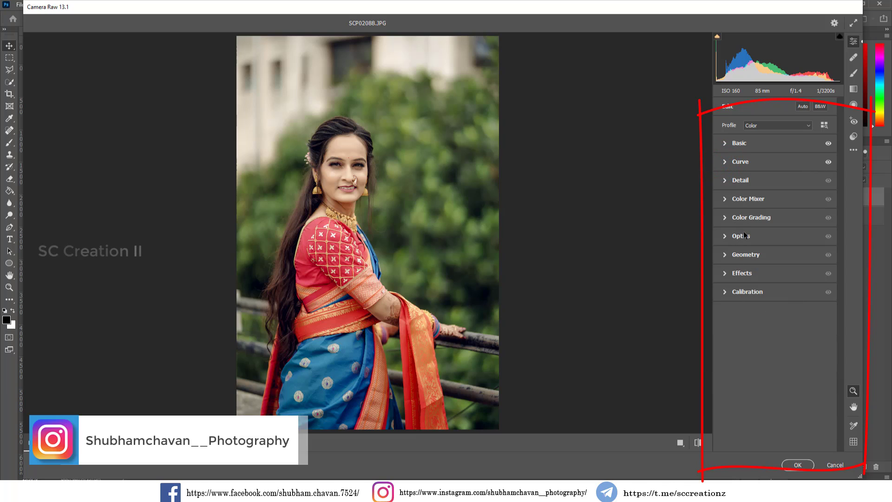
Step: Shift the Color Mixer hues to Yellows -32, Greens +32 and Aquas -18
{"action": "left_click", "coordinate": [730, 200]}
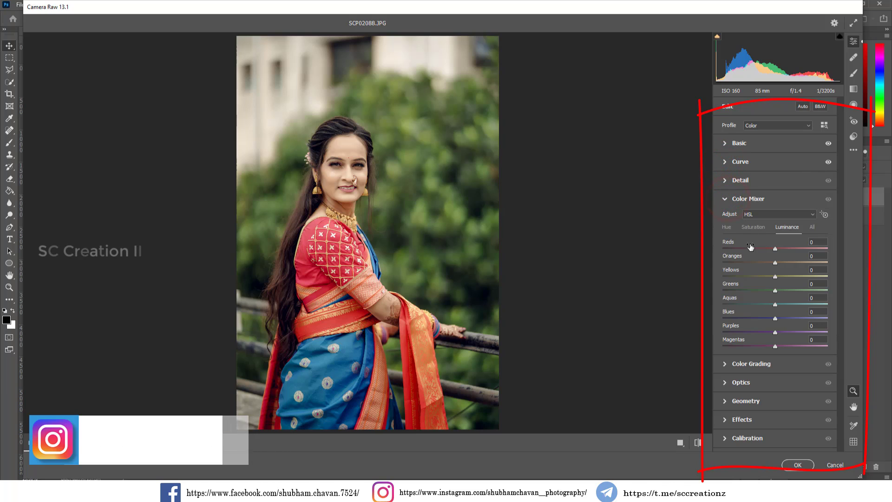
{"action": "left_click", "coordinate": [725, 227]}
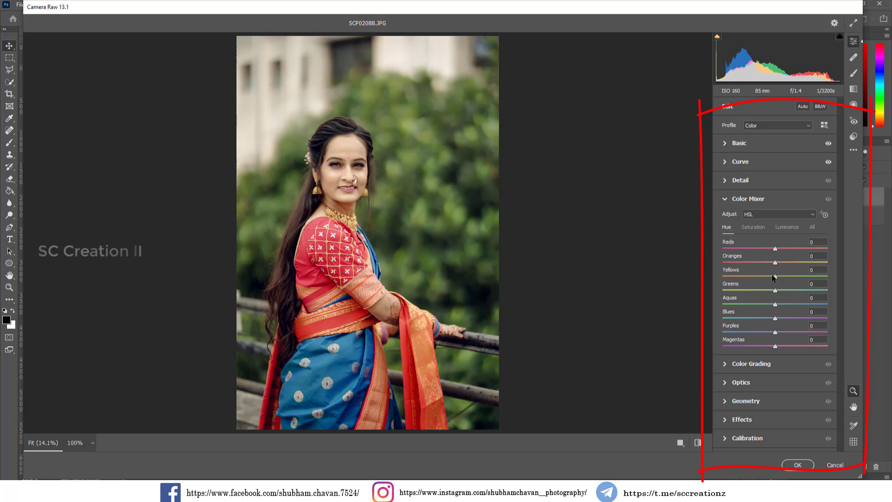
{"action": "left_click_drag", "start_coordinate": [774, 277], "coordinate": [795, 291]}
{"action": "left_click", "coordinate": [792, 291]}
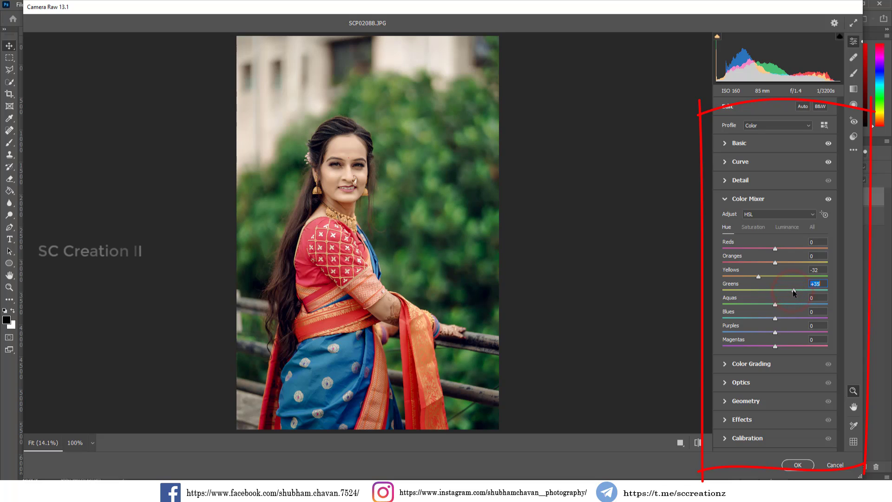
{"action": "left_click", "coordinate": [774, 304]}
{"action": "left_click_drag", "start_coordinate": [783, 318], "coordinate": [762, 317]}
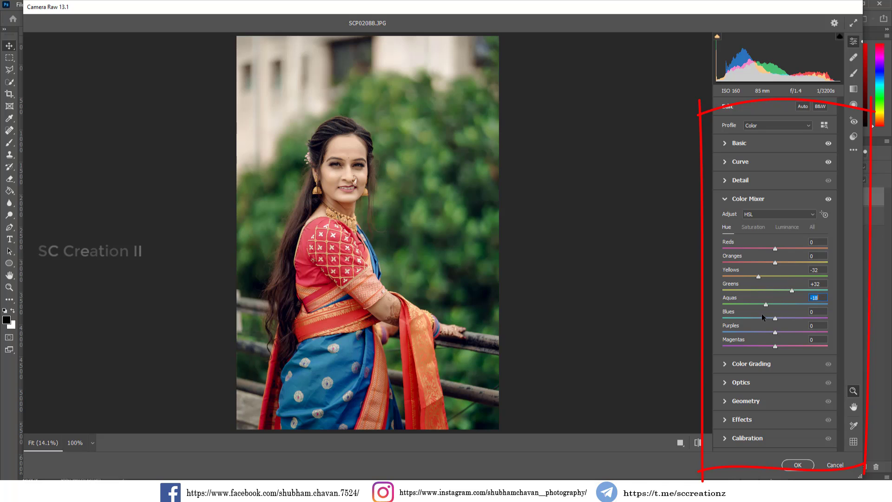
Step: Set the Color Mixer saturation to Reds +22, Oranges +23, Yellows -59, Greens -62, Aquas +28 and Blues +18
{"action": "left_click", "coordinate": [754, 228]}
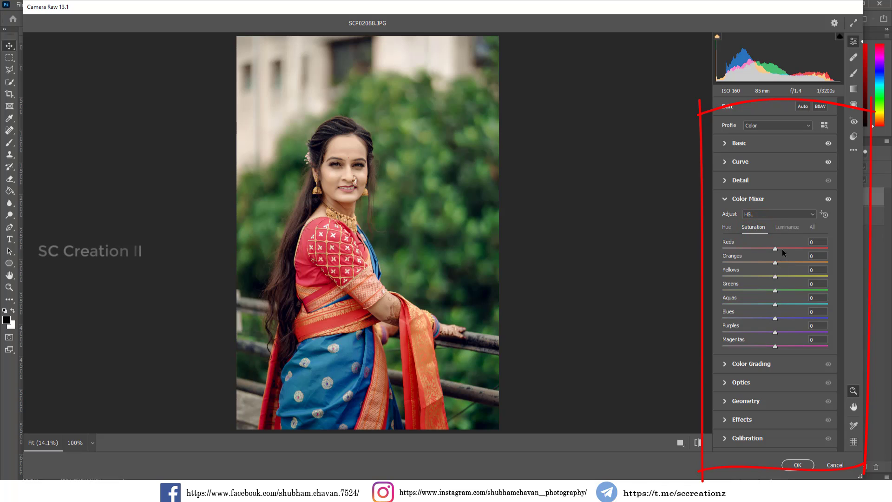
{"action": "left_click_drag", "start_coordinate": [782, 249], "coordinate": [789, 249]}
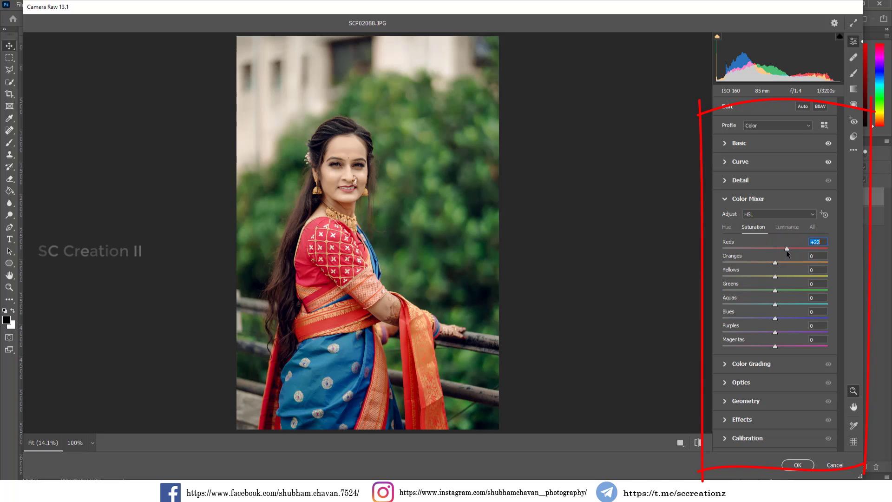
{"action": "left_click", "coordinate": [786, 262]}
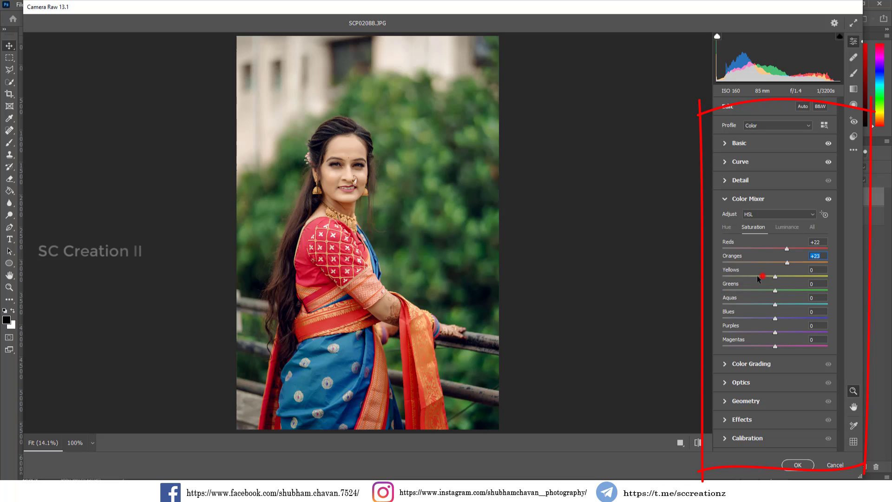
{"action": "left_click_drag", "start_coordinate": [758, 278], "coordinate": [753, 278]}
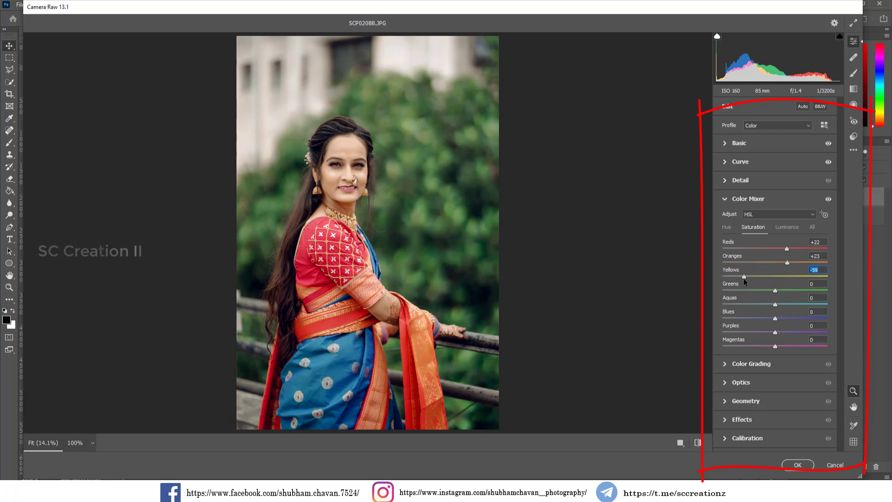
{"action": "left_click_drag", "start_coordinate": [747, 289], "coordinate": [739, 293]}
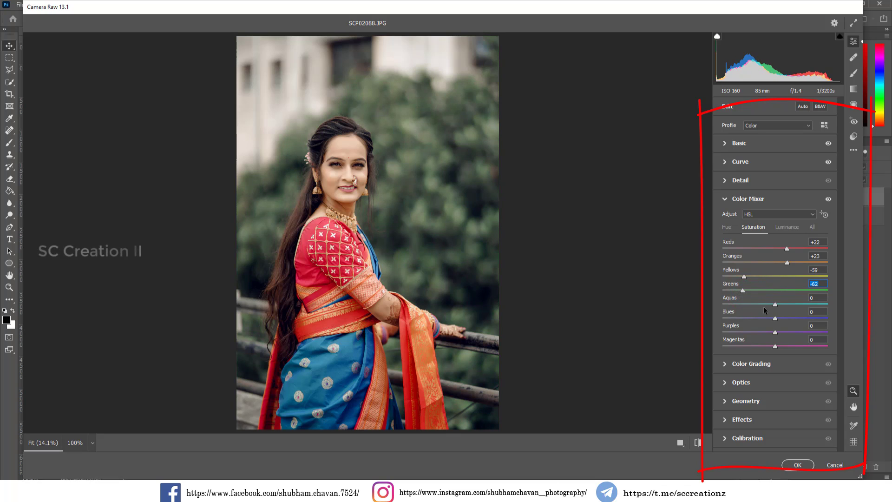
{"action": "left_click_drag", "start_coordinate": [765, 320], "coordinate": [785, 319]}
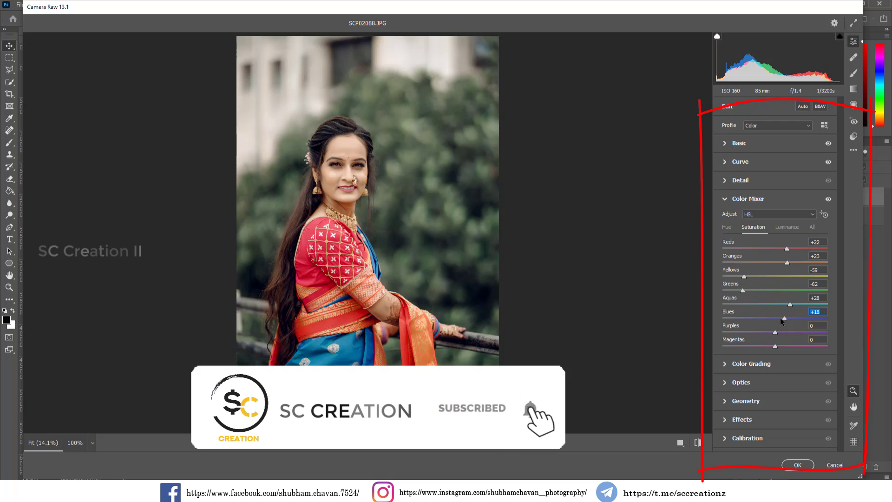
Step: Set the Color Mixer luminance to Reds -16, Oranges +16, Yellows -21, Greens -28, Aquas +19 and Blues +12
{"action": "left_click", "coordinate": [787, 227]}
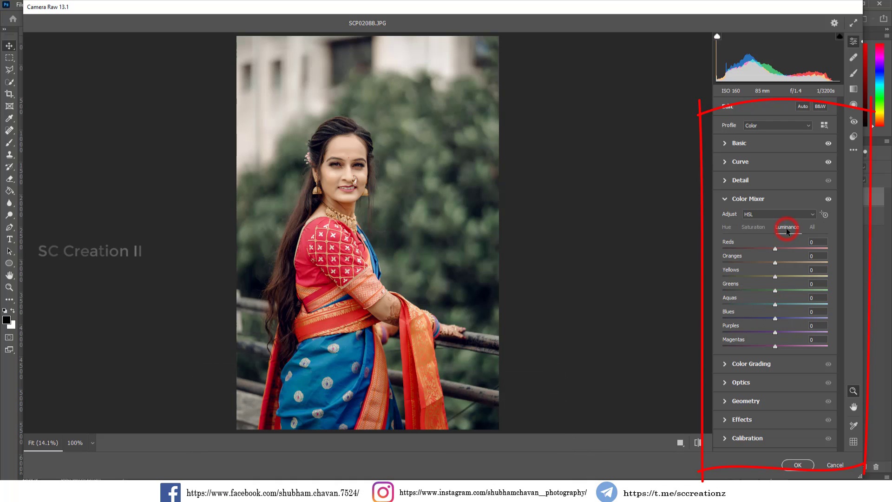
{"action": "left_click_drag", "start_coordinate": [769, 249], "coordinate": [765, 250]}
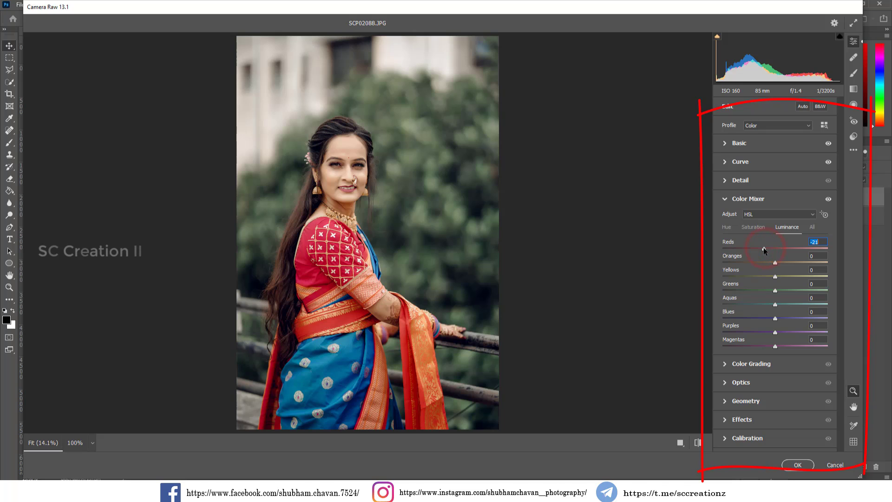
{"action": "left_click", "coordinate": [785, 268]}
{"action": "left_click", "coordinate": [782, 262]}
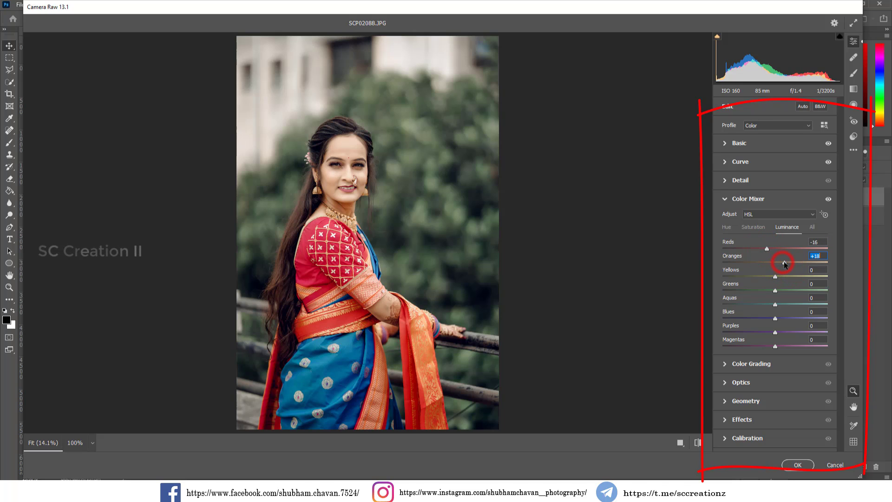
{"action": "left_click_drag", "start_coordinate": [782, 263], "coordinate": [777, 264]}
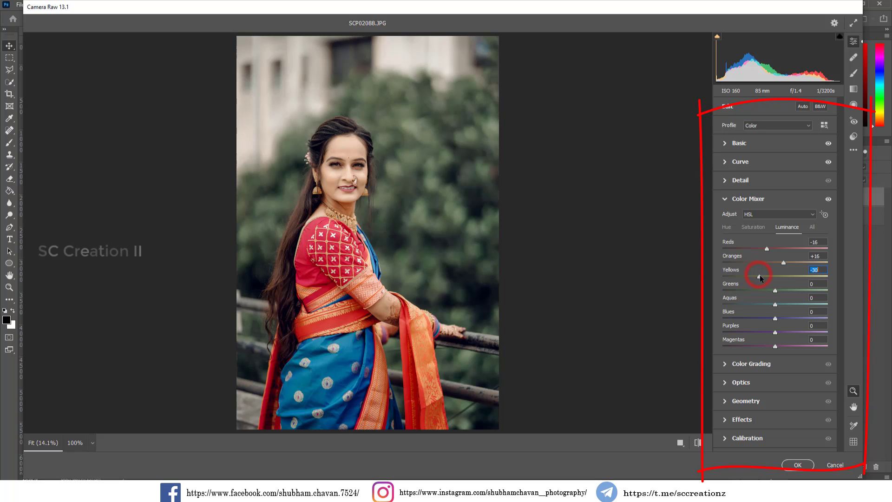
{"action": "left_click_drag", "start_coordinate": [760, 274], "coordinate": [784, 305]}
{"action": "left_click", "coordinate": [766, 290]}
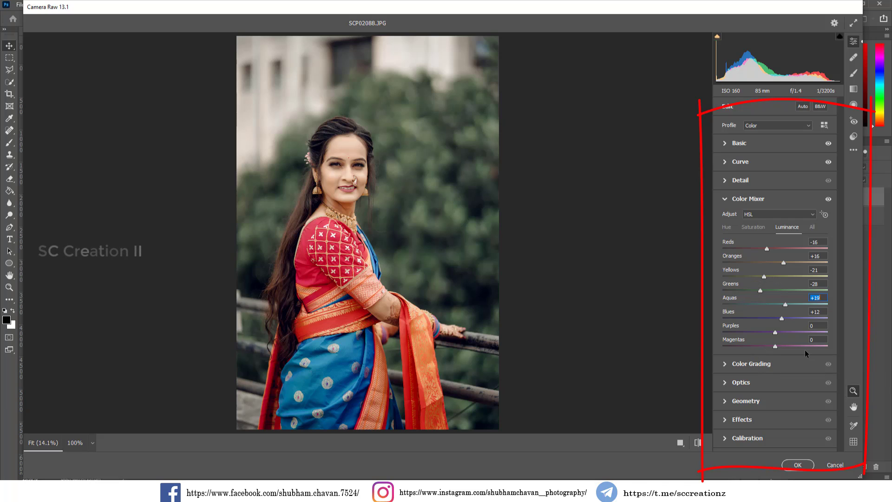
{"action": "left_click", "coordinate": [733, 201]}
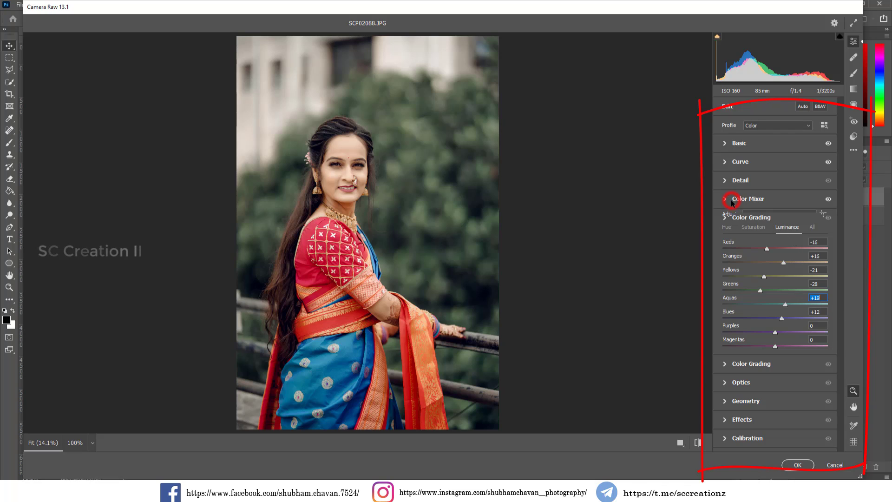
Step: Color grade the shadows with hue 279 and saturation 5, and set Blending to 100
{"action": "left_click", "coordinate": [725, 219]}
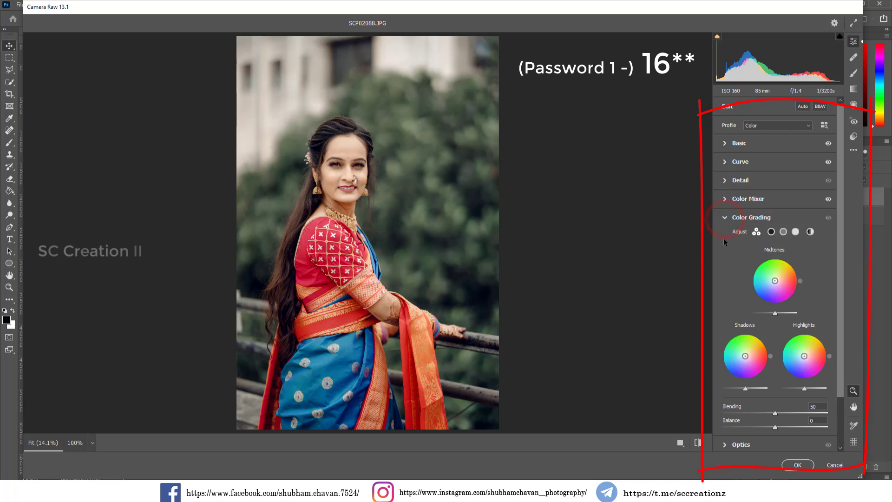
{"action": "left_click", "coordinate": [771, 231]}
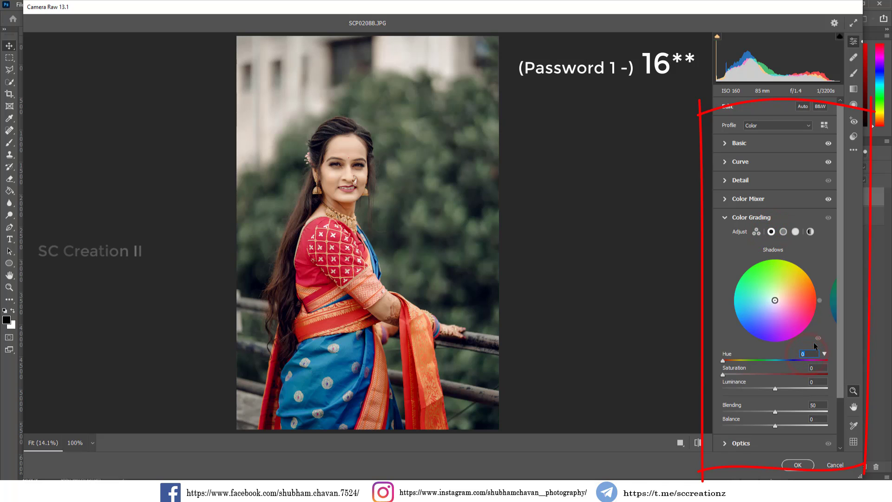
{"action": "type", "text": "279"}
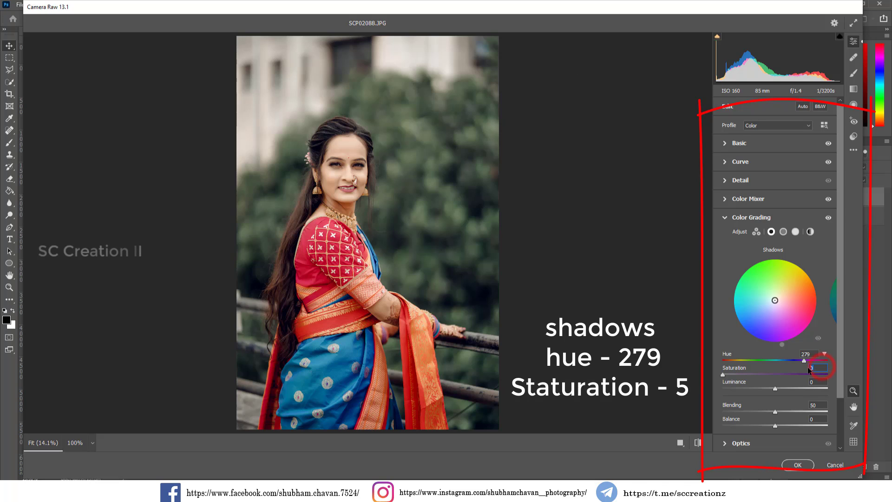
{"action": "type", "text": "5"}
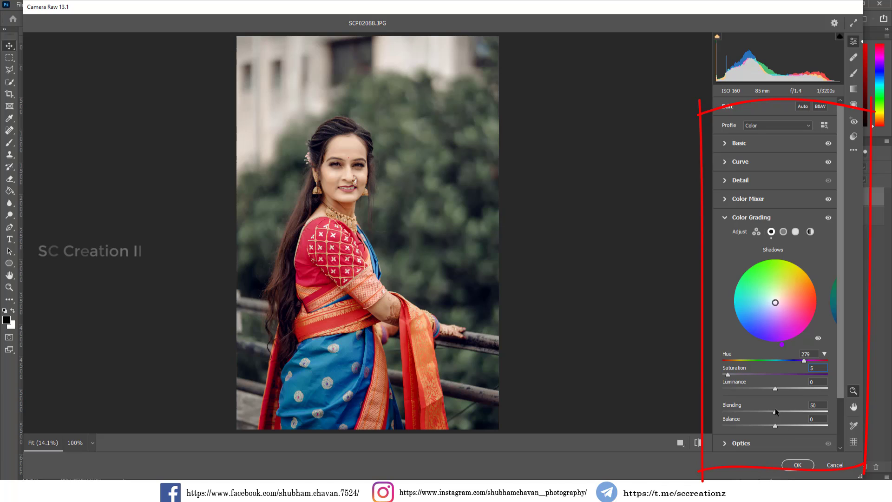
{"action": "left_click_drag", "start_coordinate": [775, 410], "coordinate": [833, 409]}
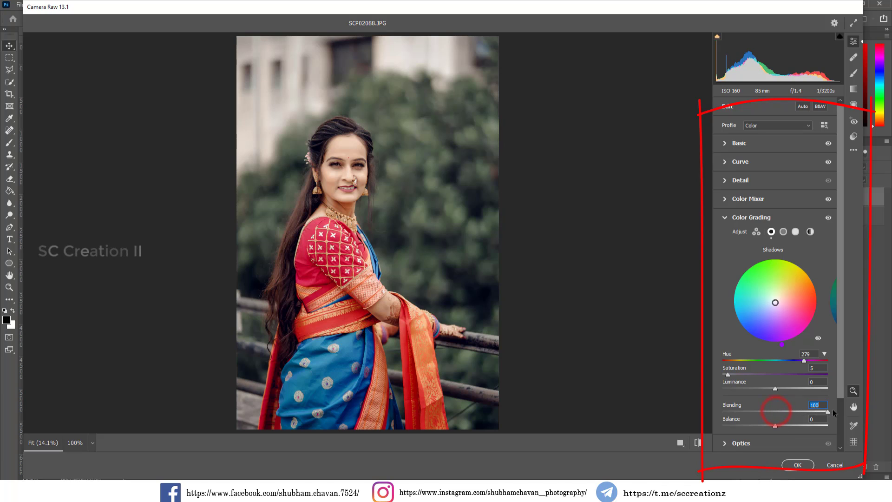
Step: Color grade the highlights with hue 78 and saturation 7
{"action": "left_click", "coordinate": [796, 232]}
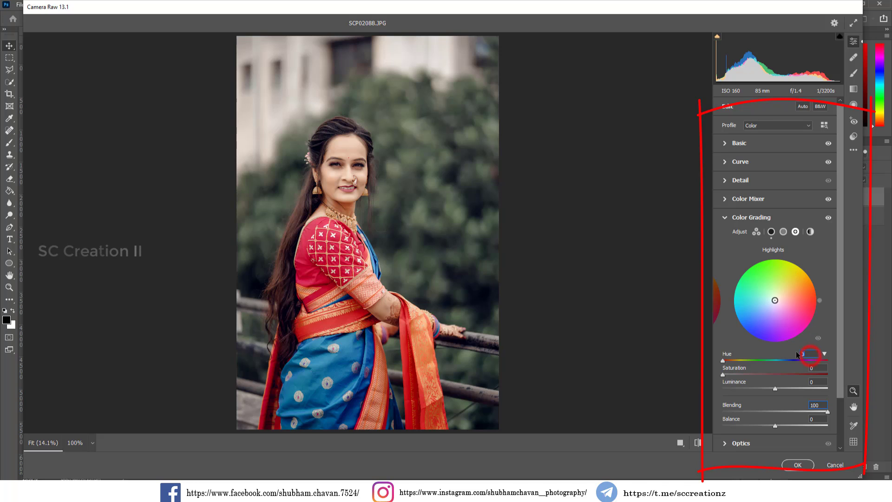
{"action": "type", "text": "78"}
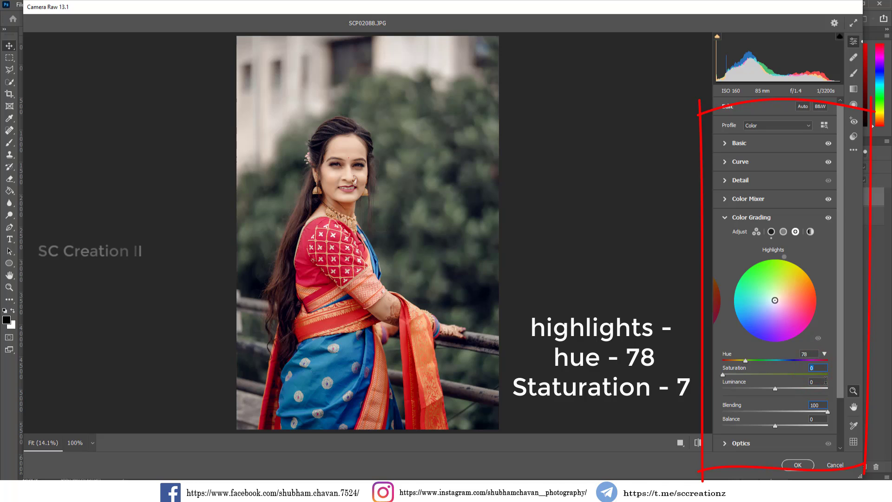
{"action": "type", "text": "7"}
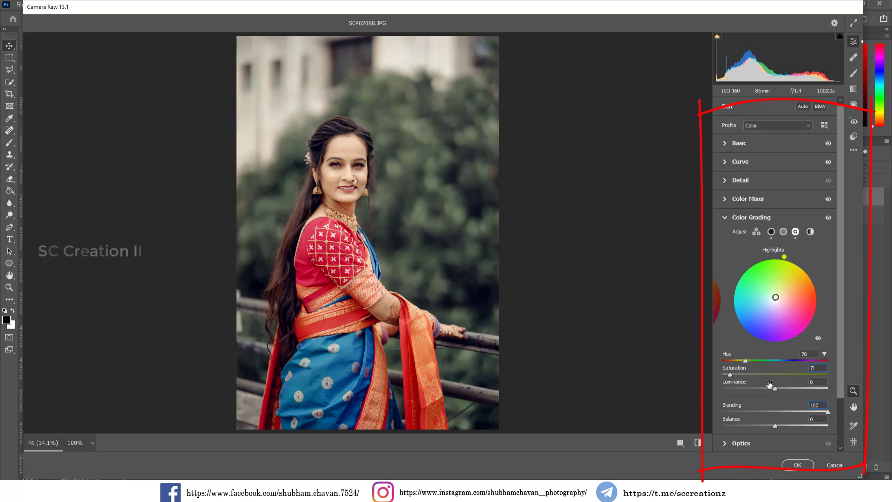
Step: Calibrate the colors with Green Primary hue -41, Blue Primary hue -31 and Blue Primary saturation -4
{"action": "left_click", "coordinate": [724, 217]}
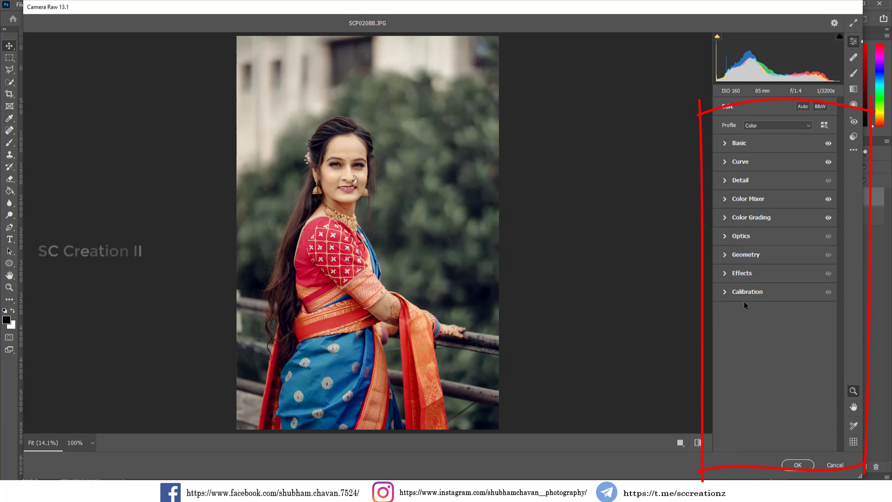
{"action": "left_click", "coordinate": [729, 292]}
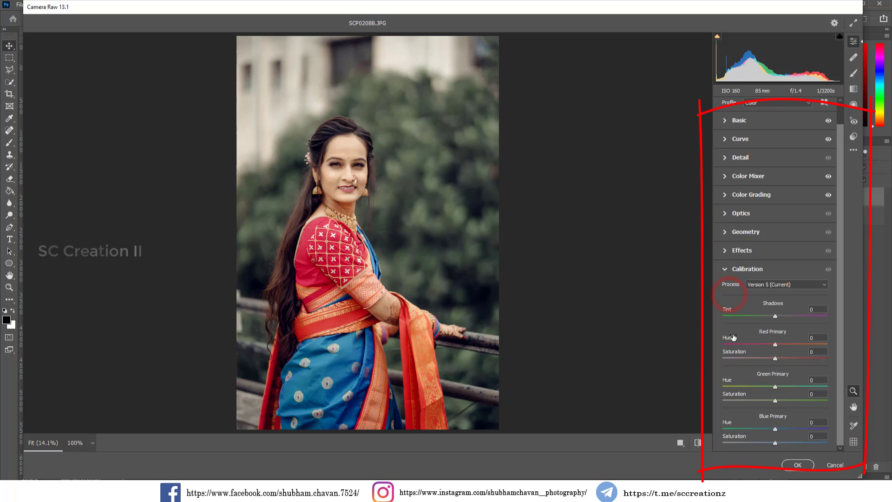
{"action": "left_click", "coordinate": [757, 385]}
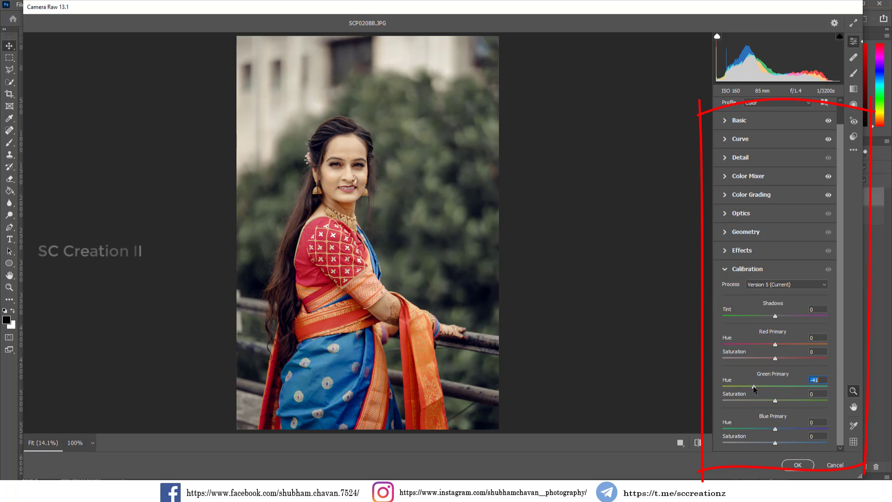
{"action": "left_click", "coordinate": [753, 429]}
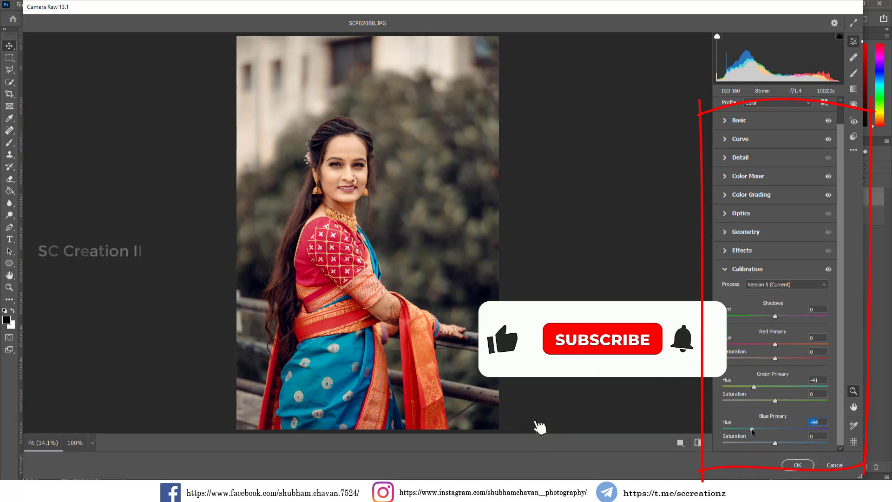
{"action": "left_click_drag", "start_coordinate": [752, 428], "coordinate": [759, 429]}
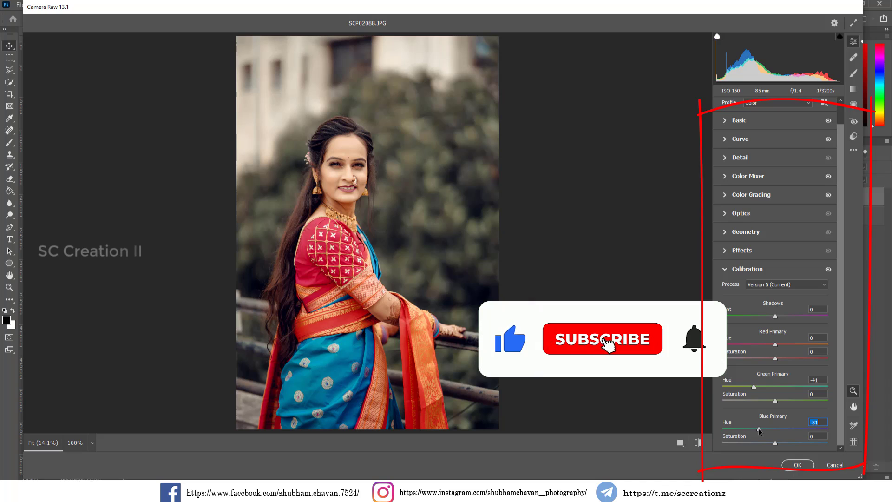
{"action": "left_click", "coordinate": [782, 442]}
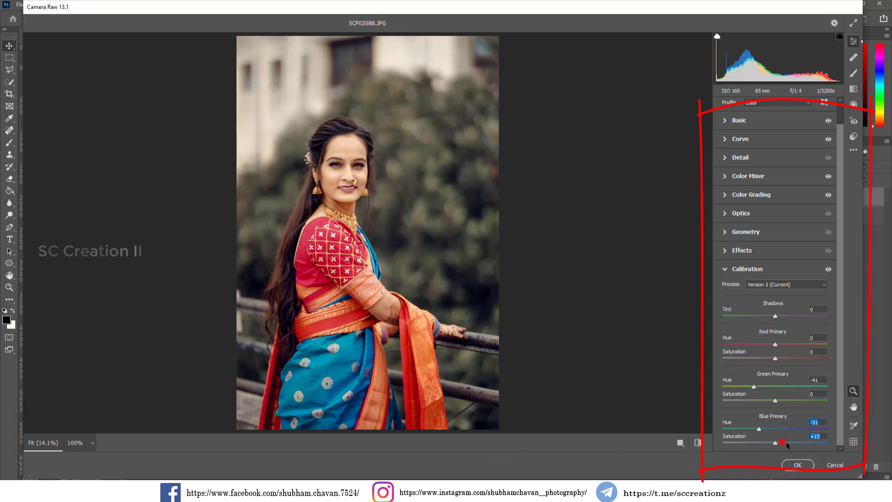
{"action": "left_click_drag", "start_coordinate": [787, 443], "coordinate": [773, 444]}
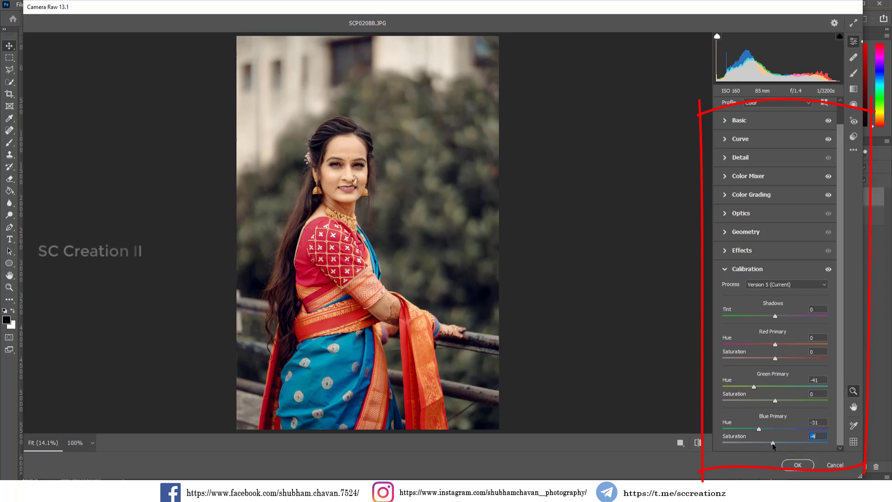
Step: Compare before and after side by side on the face, and lower the Color Mixer's Oranges saturation to +2
{"action": "left_click", "coordinate": [680, 442]}
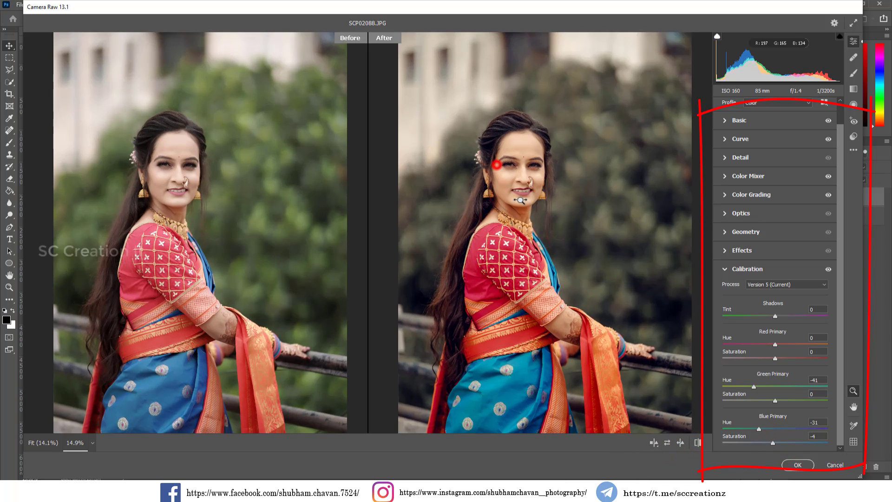
{"action": "left_click", "coordinate": [495, 166]}
{"action": "left_click", "coordinate": [548, 209]}
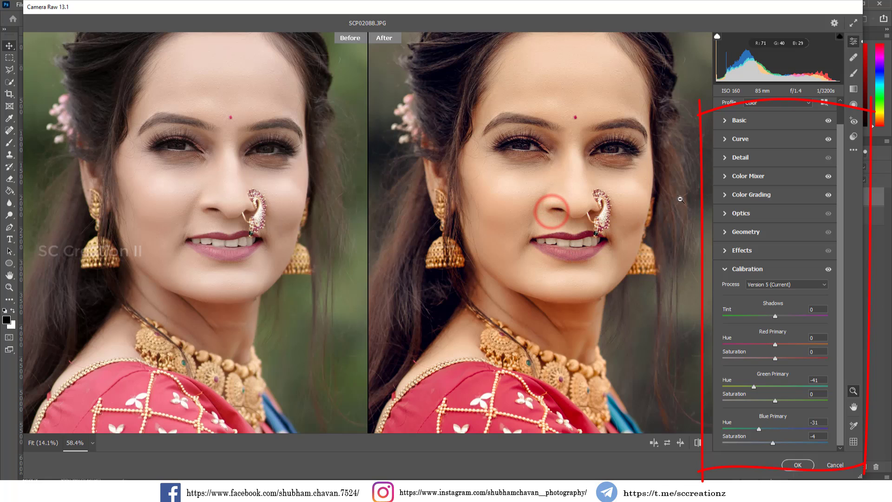
{"action": "left_click", "coordinate": [755, 175]}
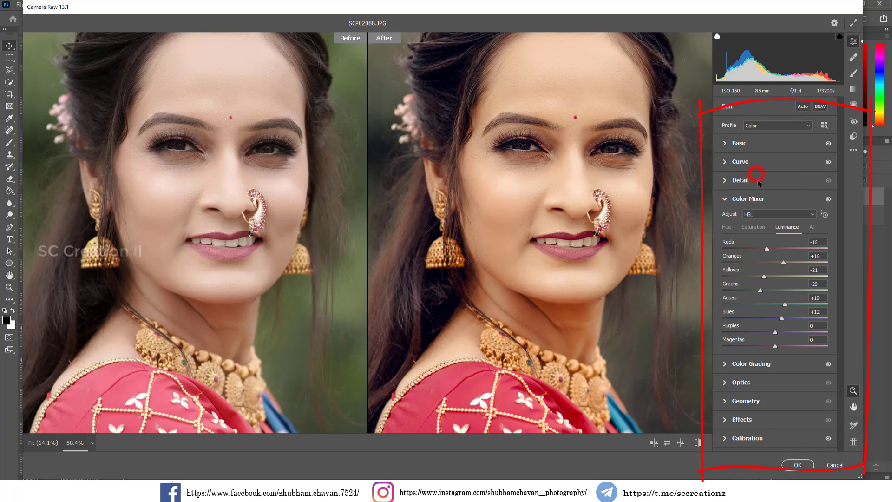
{"action": "left_click", "coordinate": [753, 226]}
{"action": "left_click", "coordinate": [781, 262]}
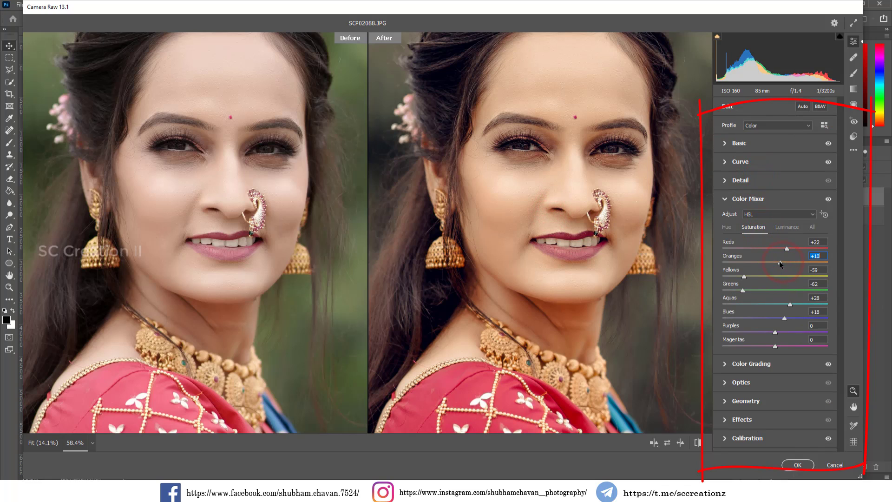
{"action": "left_click_drag", "start_coordinate": [779, 261], "coordinate": [777, 262]}
{"action": "left_click", "coordinate": [570, 231]}
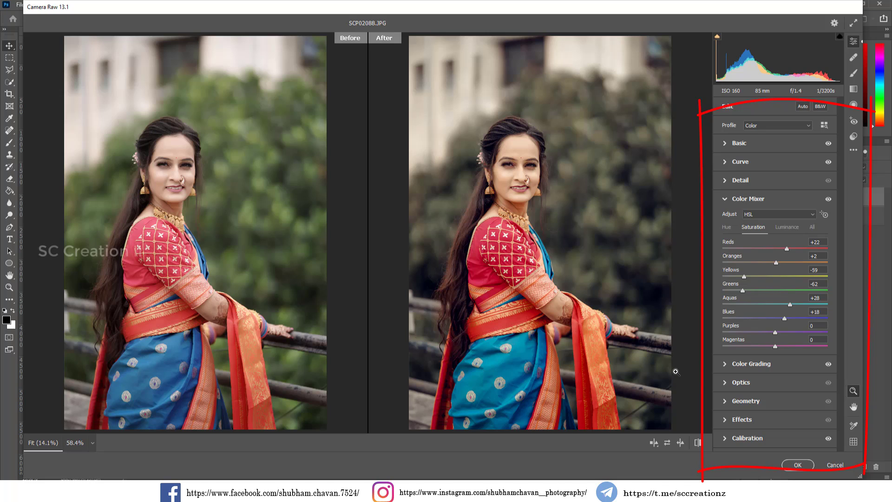
Step: Set Vignetting to -18 and the Green Primary saturation to +6, applying the Camera Raw adjustments
{"action": "left_click", "coordinate": [742, 419]}
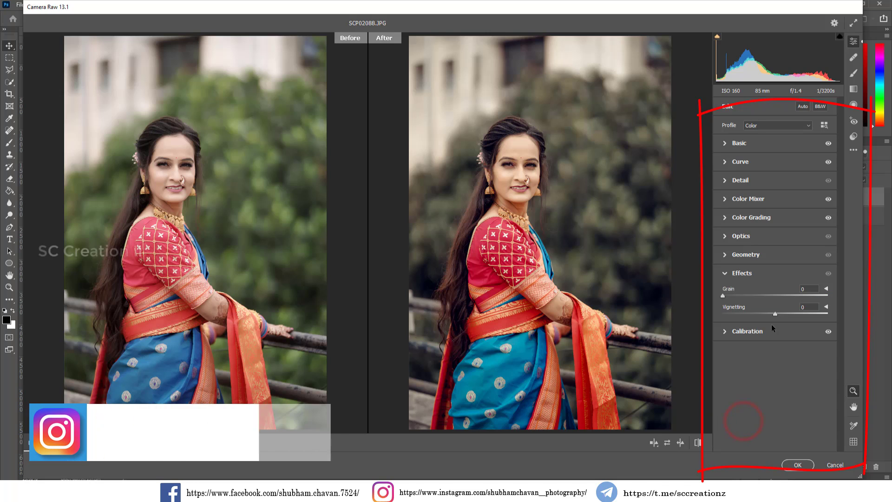
{"action": "left_click_drag", "start_coordinate": [772, 313], "coordinate": [767, 317]}
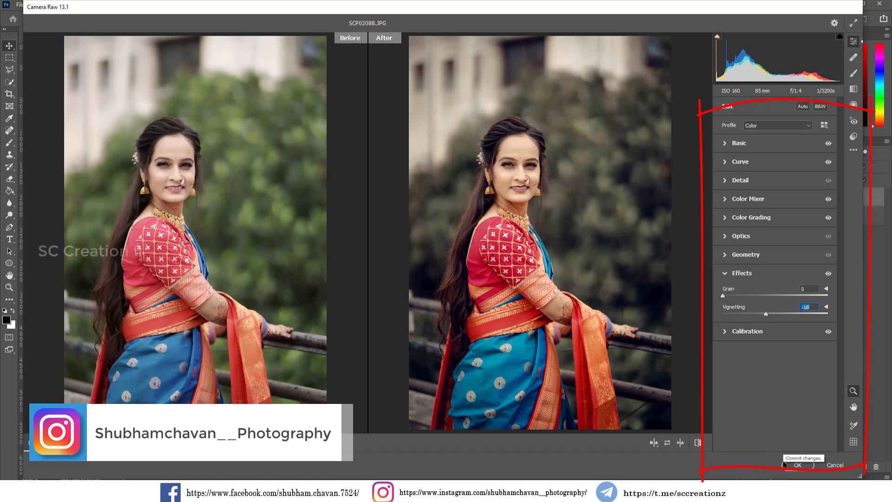
{"action": "left_click", "coordinate": [743, 331]}
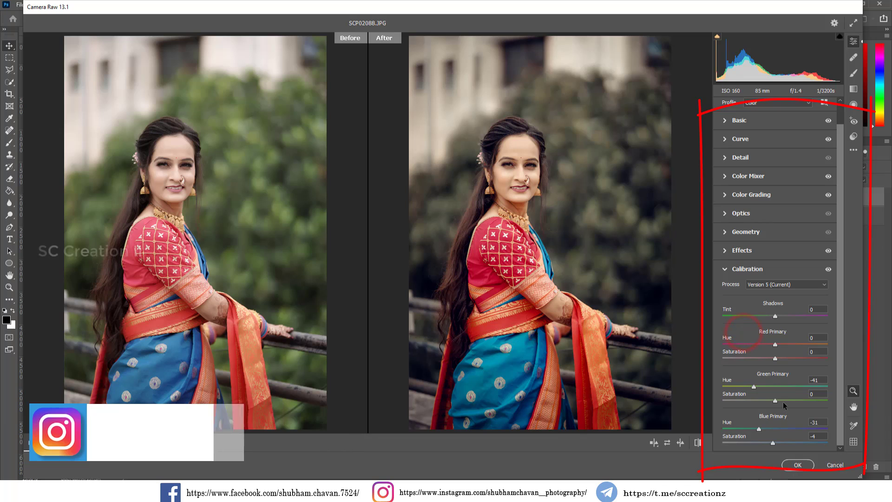
{"action": "left_click", "coordinate": [782, 400]}
{"action": "mouse_move", "coordinate": [780, 402]}
{"action": "left_mouse_down"}
{"action": "mouse_move", "coordinate": [740, 401]}
{"action": "mouse_move", "coordinate": [777, 403]}
{"action": "left_mouse_up"}
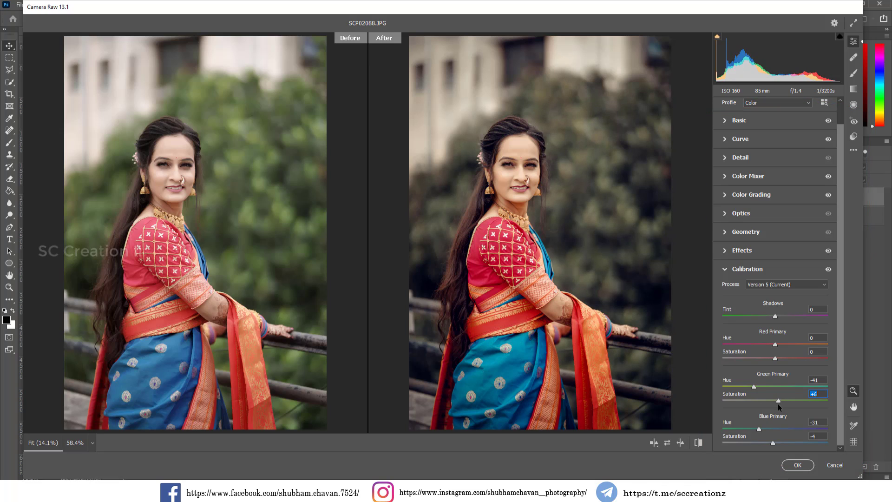
{"action": "left_click", "coordinate": [796, 465]}
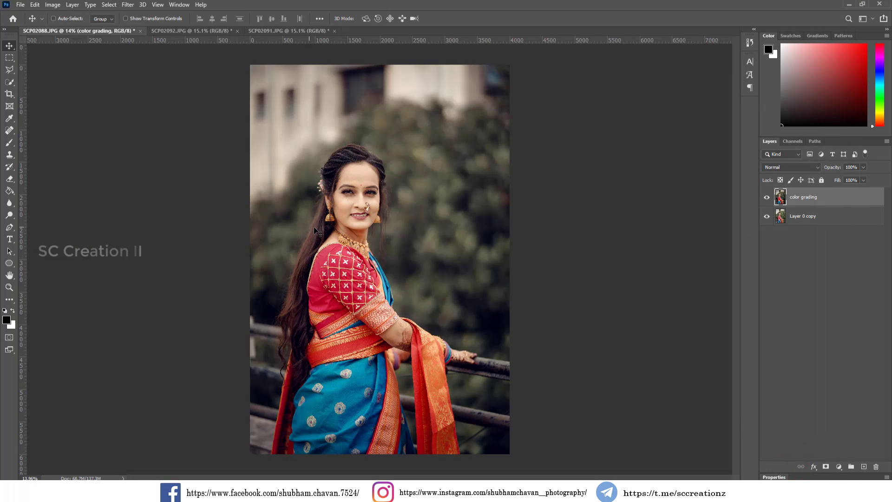
Step: Compare the photo with and without the color grading layer by toggling its visibility
{"action": "left_click", "coordinate": [767, 197]}
{"action": "left_click", "coordinate": [767, 198]}
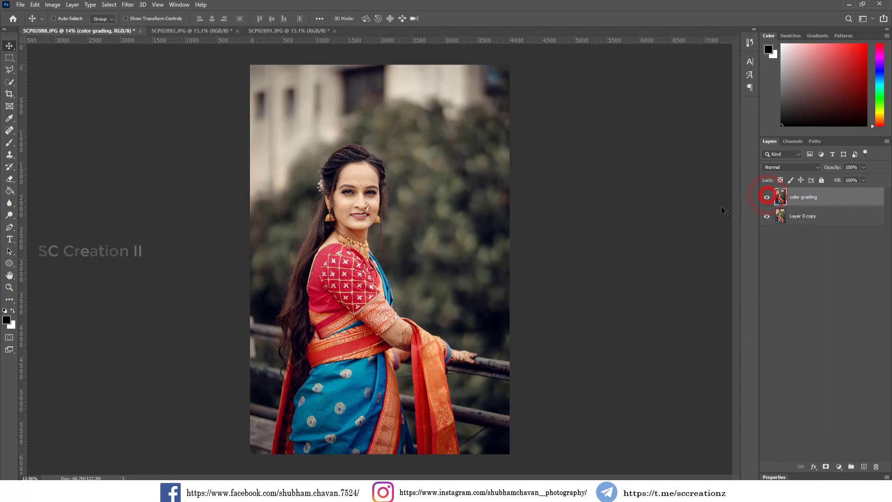
{"action": "key", "text": "ctrl+plus"}
{"action": "scroll", "coordinate": [508, 244], "scroll_direction": "down", "scroll_amount": 1}
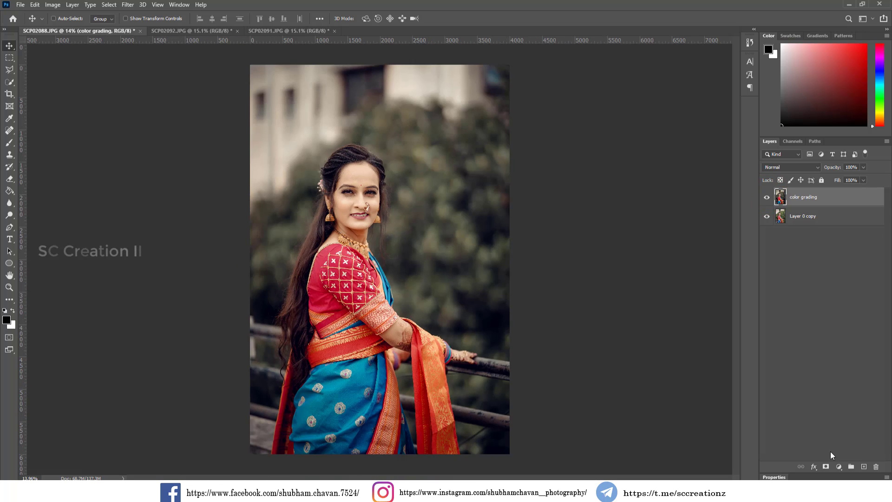
Step: Add a Selective Color adjustment layer above the color grading layer and set Cyan to +5% for the Blacks
{"action": "left_click", "coordinate": [839, 466]}
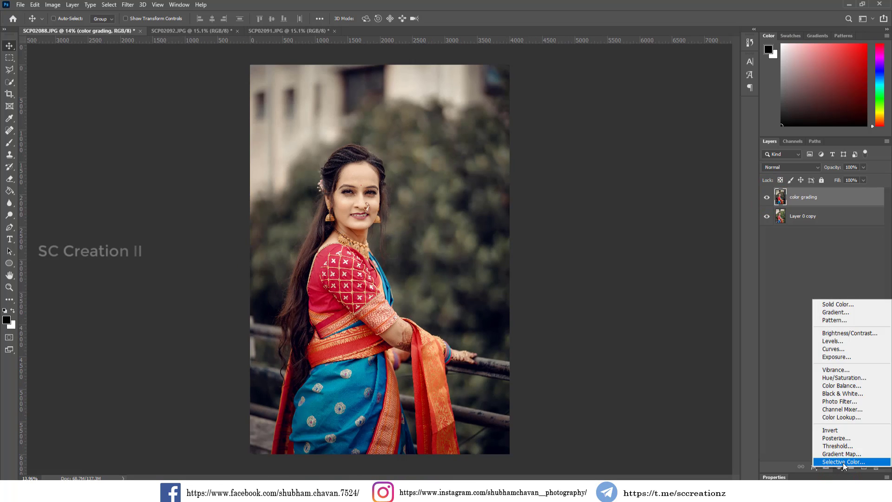
{"action": "left_click", "coordinate": [844, 462]}
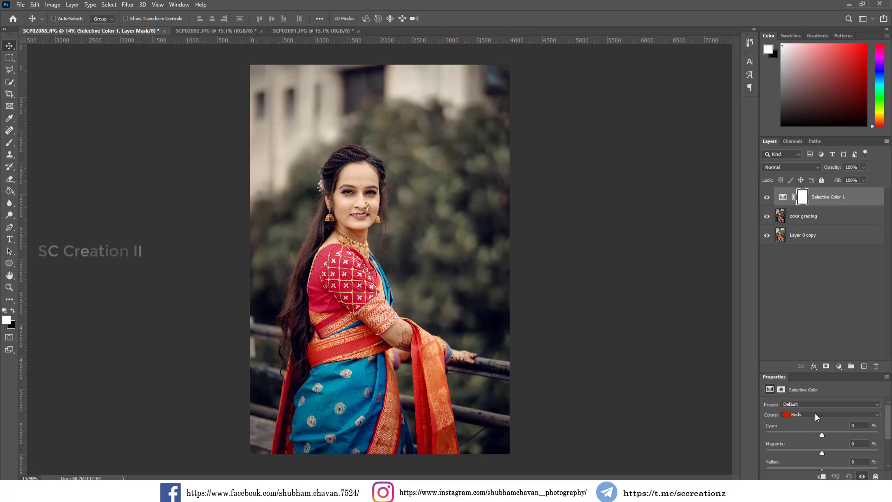
{"action": "scroll", "coordinate": [815, 413], "scroll_direction": "down", "scroll_amount": 2}
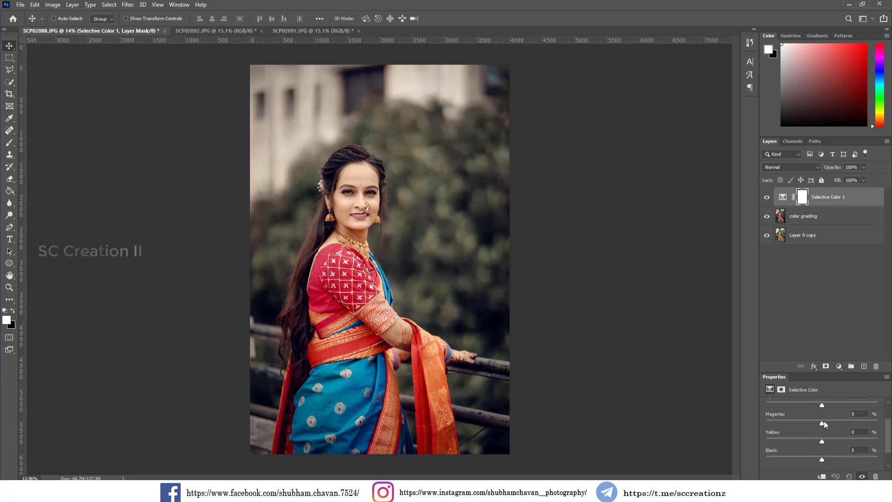
{"action": "scroll", "coordinate": [823, 420], "scroll_direction": "up", "scroll_amount": 2}
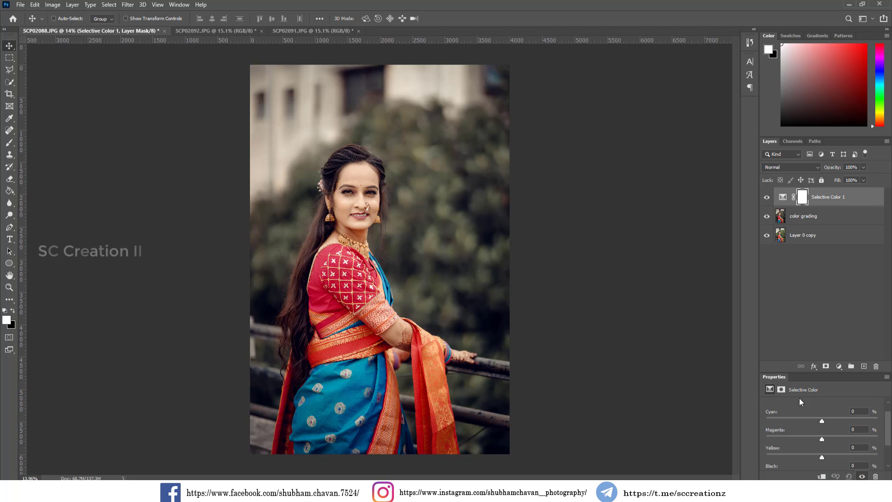
{"action": "left_click", "coordinate": [770, 390]}
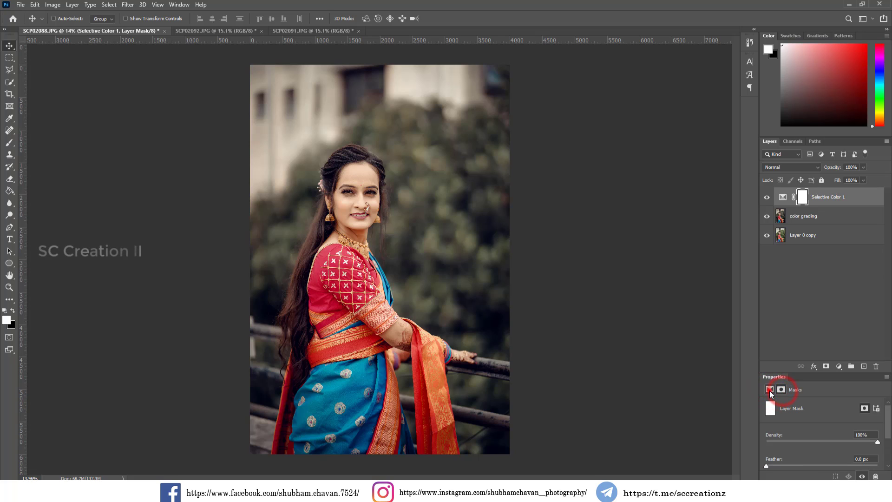
{"action": "scroll", "coordinate": [838, 431], "scroll_direction": "down", "scroll_amount": 1}
{"action": "left_click", "coordinate": [807, 407]}
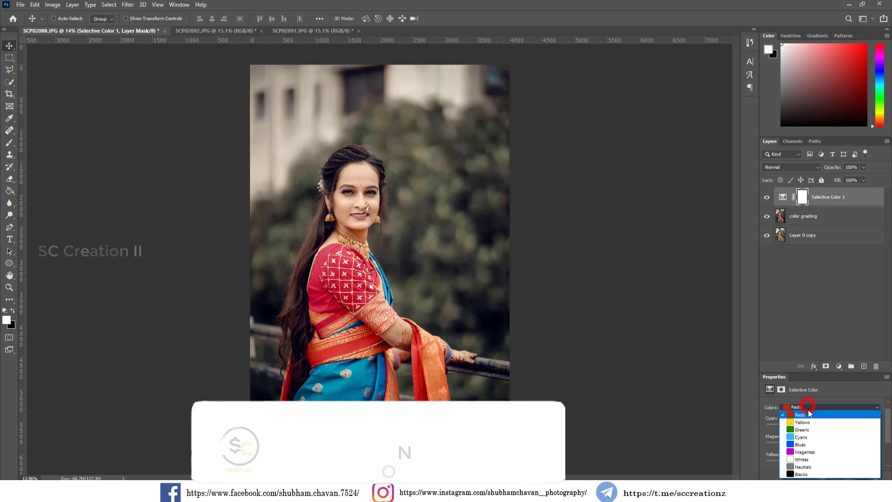
{"action": "left_click", "coordinate": [801, 474]}
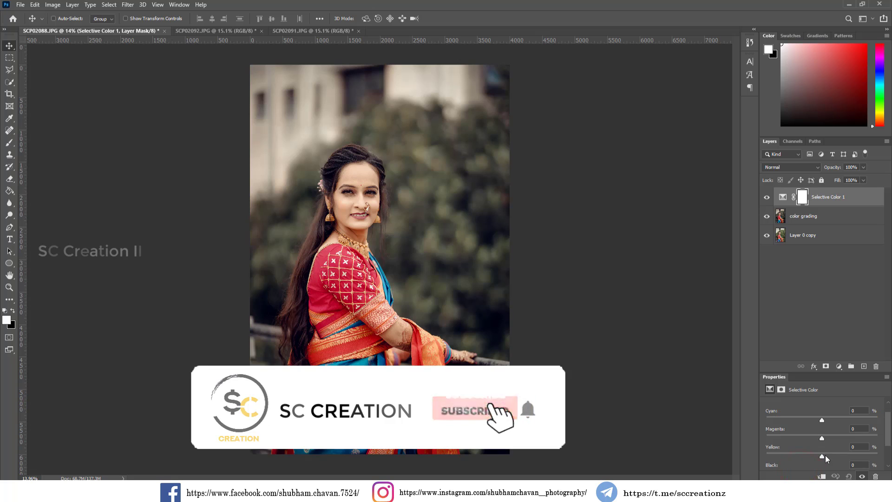
{"action": "left_click_drag", "start_coordinate": [821, 427], "coordinate": [826, 431]}
Step: Toggle the Selective Color 1 layer's visibility to compare the photo with and without the adjustment
{"action": "left_click", "coordinate": [767, 197]}
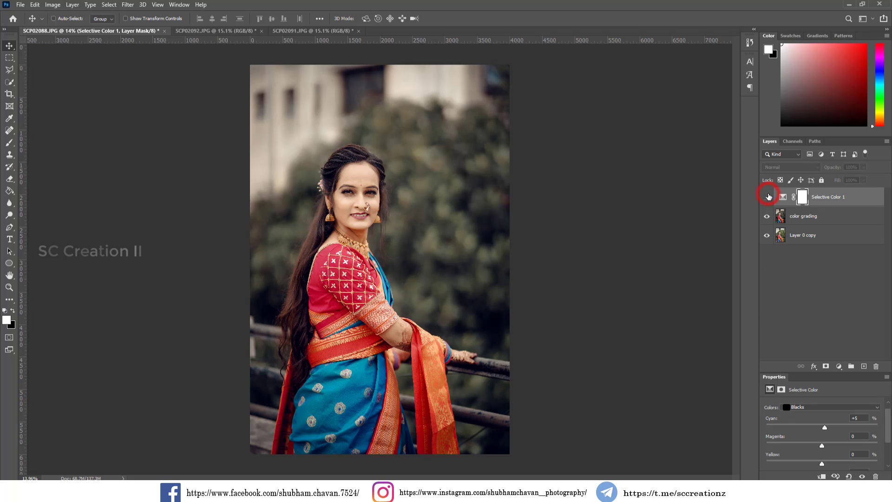
{"action": "left_click", "coordinate": [767, 196]}
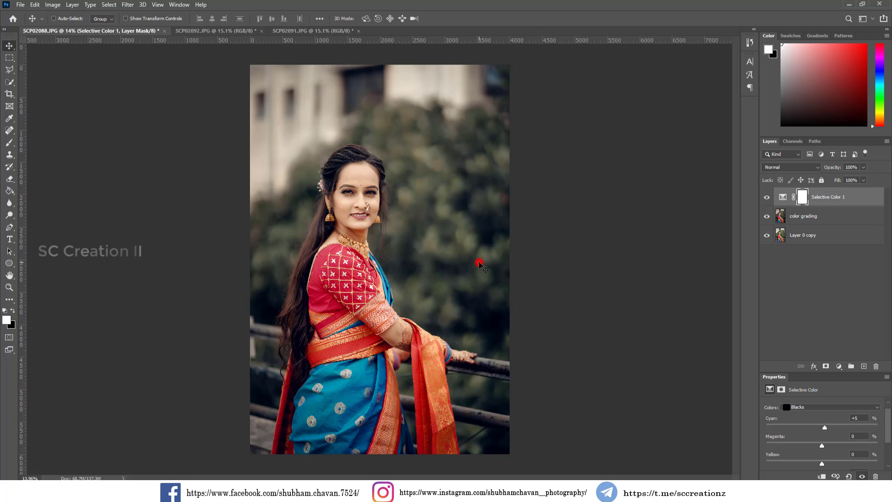
{"action": "left_click", "coordinate": [767, 197]}
{"action": "left_click", "coordinate": [767, 198]}
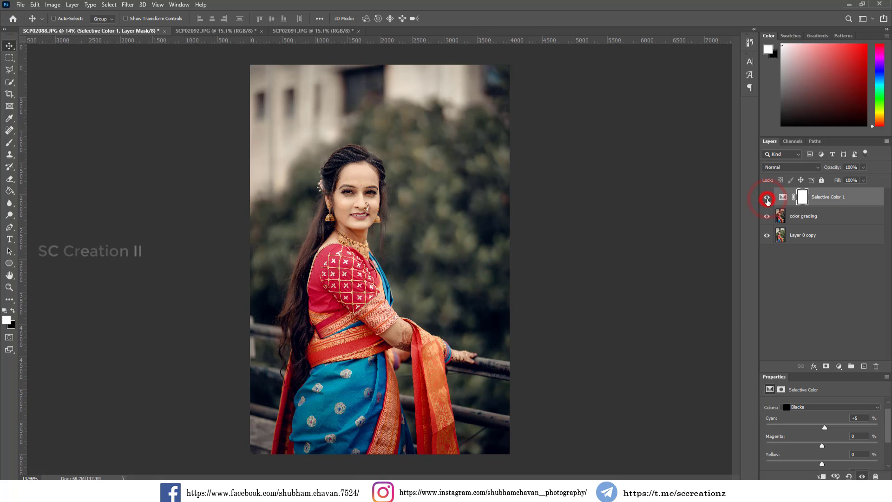
Step: Merge the Selective Color 1 adjustment layer down into the color grading layer
{"action": "left_click", "coordinate": [53, 5]}
{"action": "left_click", "coordinate": [68, 28]}
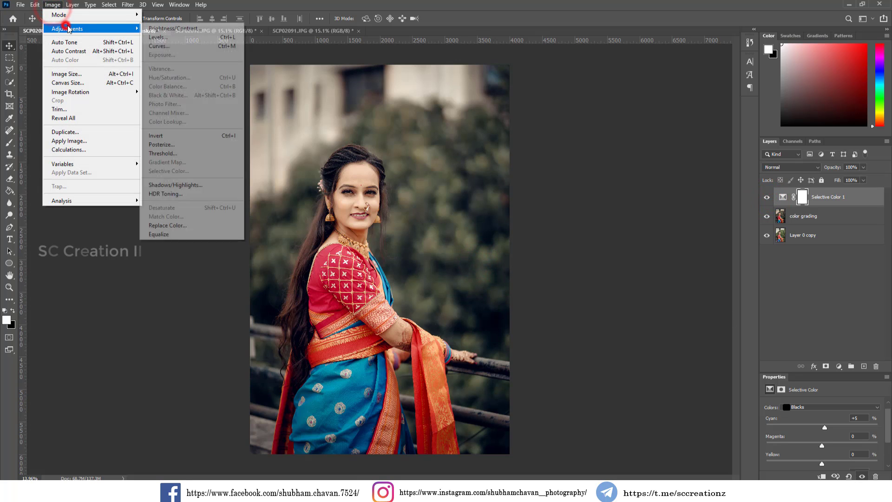
{"action": "right_click", "coordinate": [849, 199]}
{"action": "left_click", "coordinate": [758, 362]}
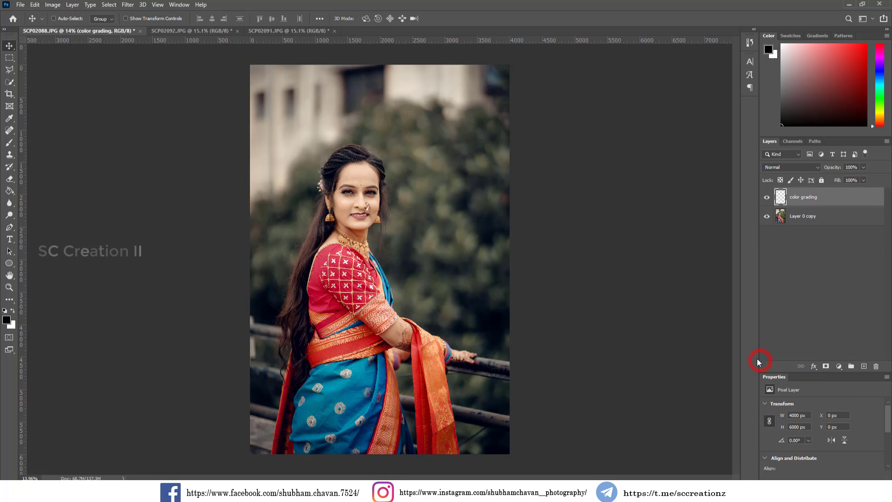
Step: Start a Selective Color adjustment on the color grading layer, setting Cyan to +10% and slightly adjusting Black for the Reds
{"action": "left_click", "coordinate": [52, 5]}
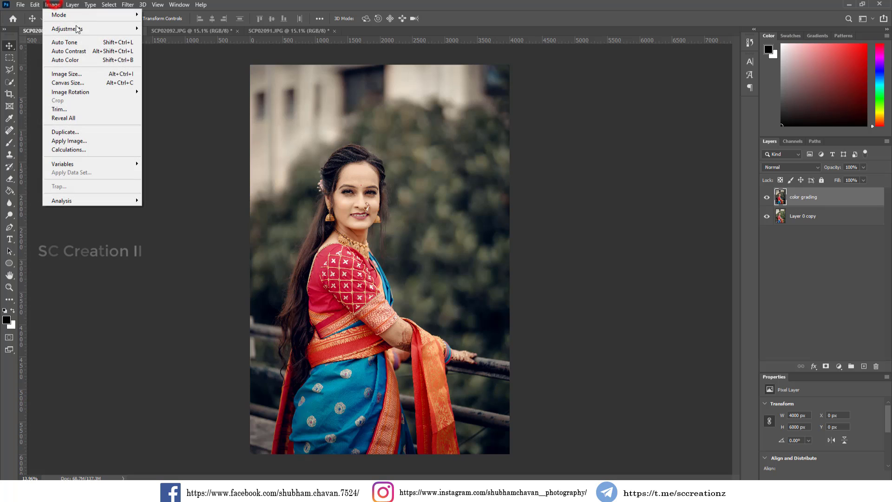
{"action": "left_click", "coordinate": [68, 29]}
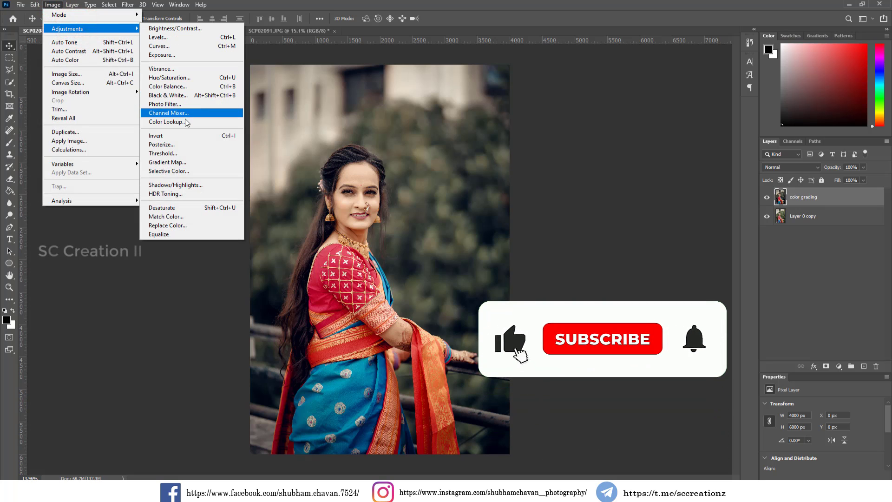
{"action": "left_click", "coordinate": [177, 172]}
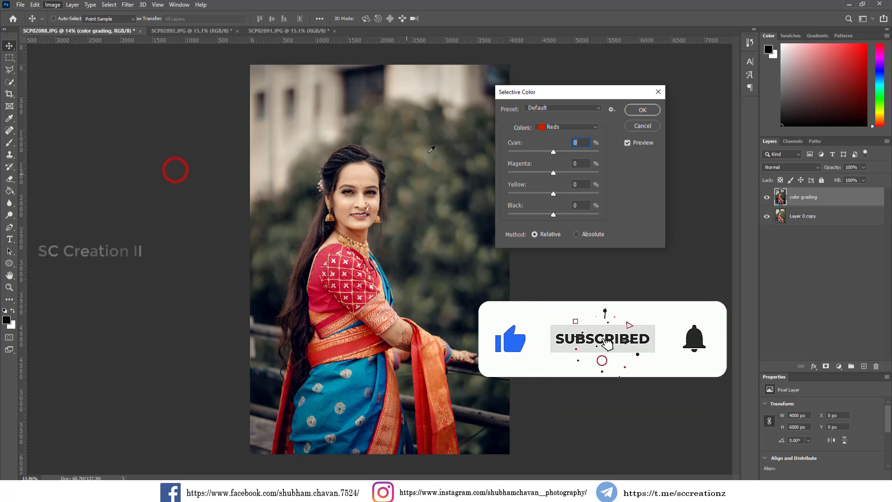
{"action": "left_click_drag", "start_coordinate": [520, 94], "coordinate": [594, 95]}
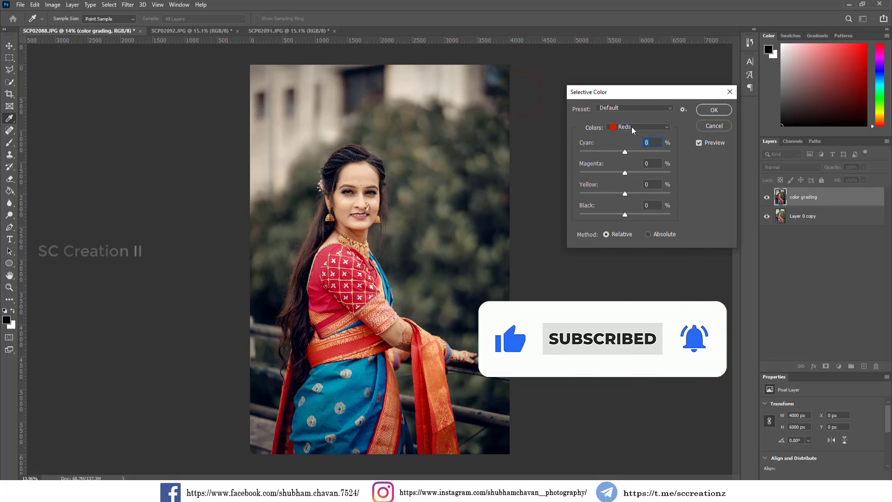
{"action": "left_click_drag", "start_coordinate": [626, 152], "coordinate": [630, 153]}
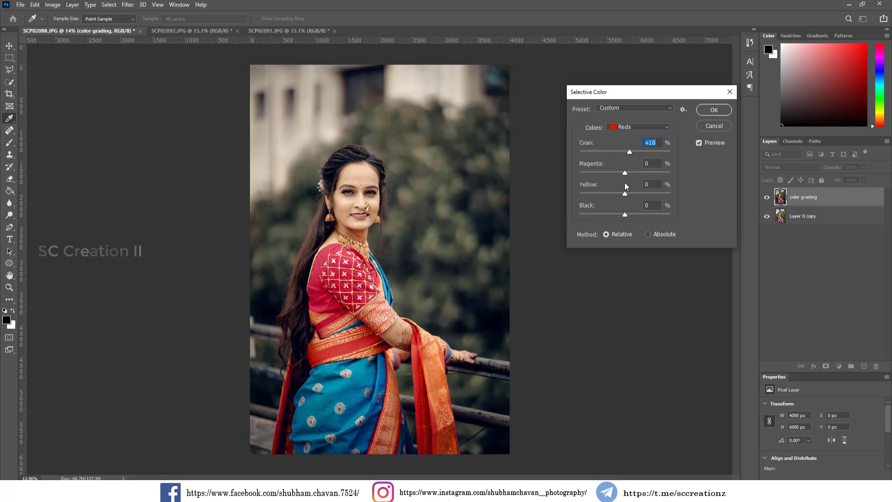
{"action": "mouse_move", "coordinate": [634, 213]}
{"action": "left_mouse_down"}
{"action": "mouse_move", "coordinate": [612, 214]}
{"action": "mouse_move", "coordinate": [628, 214]}
{"action": "left_mouse_up"}
Step: Set the Blacks to Cyan +1%, Yellow -2% and Black -3%, apply the adjustment, and compare with the color grading layer hidden
{"action": "left_click", "coordinate": [628, 127]}
{"action": "left_click", "coordinate": [629, 206]}
{"action": "left_click_drag", "start_coordinate": [626, 218], "coordinate": [625, 218]}
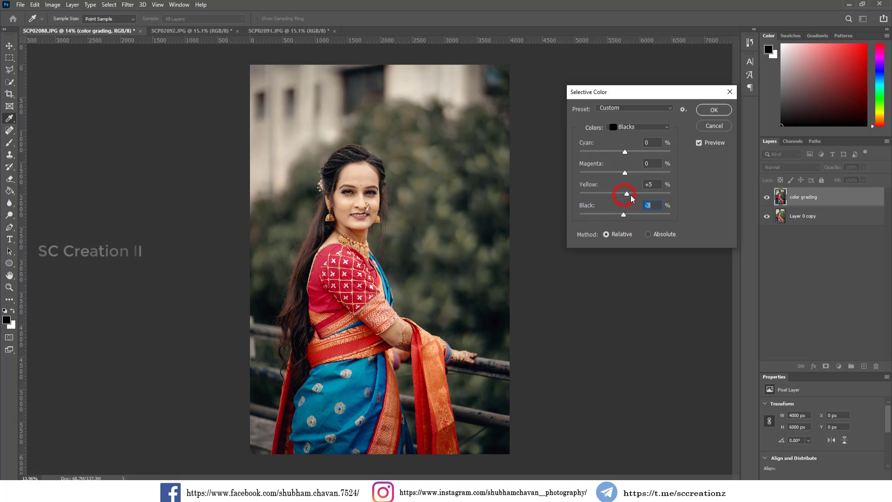
{"action": "mouse_move", "coordinate": [631, 196]}
{"action": "left_mouse_down"}
{"action": "mouse_move", "coordinate": [620, 198]}
{"action": "mouse_move", "coordinate": [624, 186]}
{"action": "left_mouse_up"}
{"action": "left_click_drag", "start_coordinate": [623, 153], "coordinate": [625, 156]}
{"action": "left_click", "coordinate": [627, 157]}
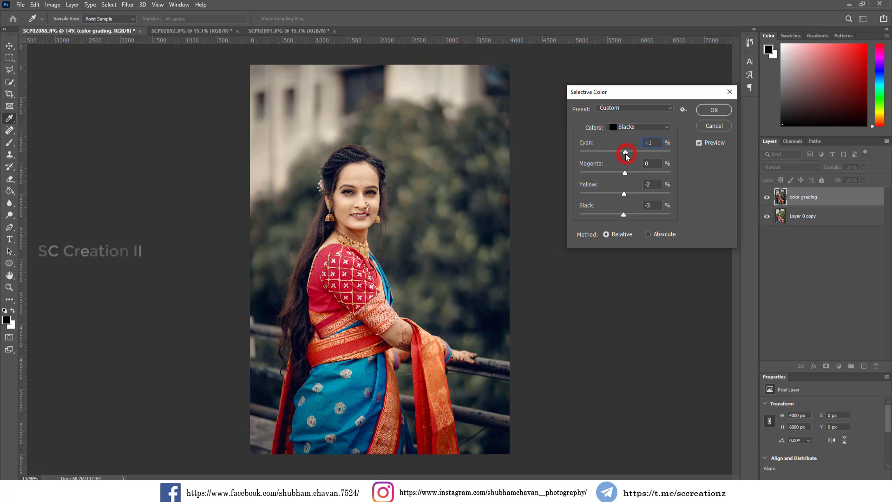
{"action": "left_click", "coordinate": [704, 113]}
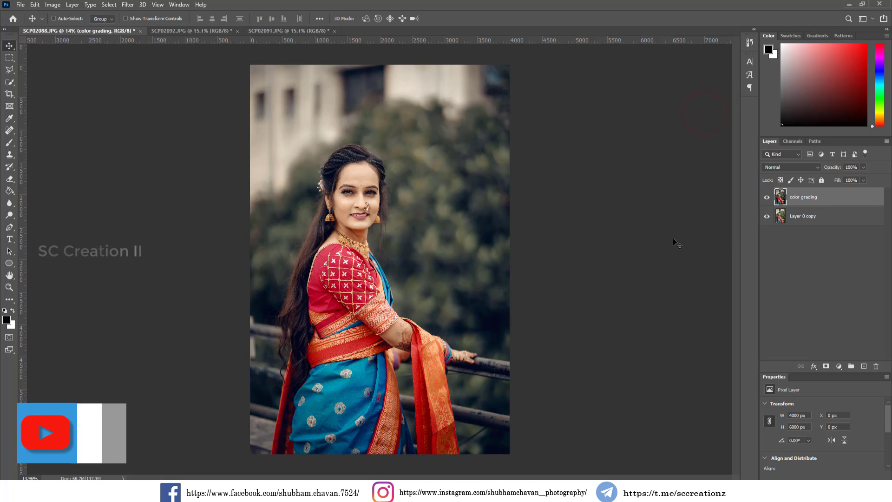
{"action": "left_click", "coordinate": [766, 198]}
{"action": "left_click", "coordinate": [766, 198]}
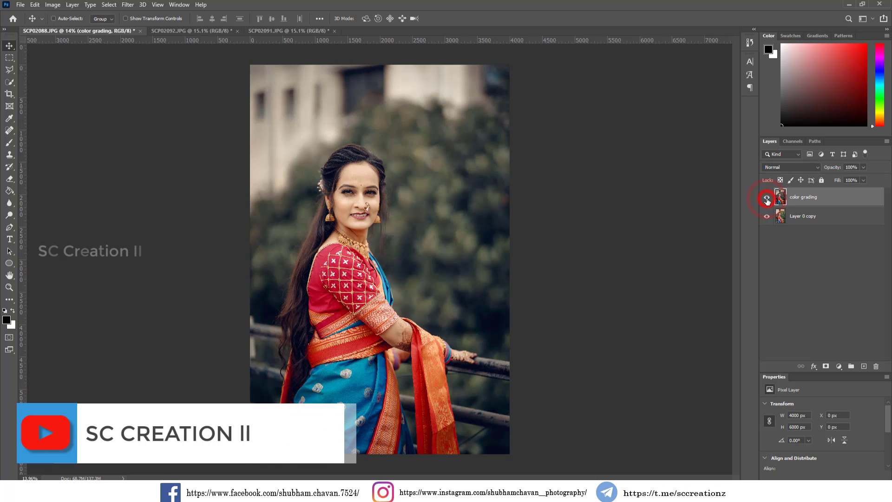
Step: Switch to the SCP02092.JPG document and duplicate its Background layer as Background copy
{"action": "left_click", "coordinate": [181, 31]}
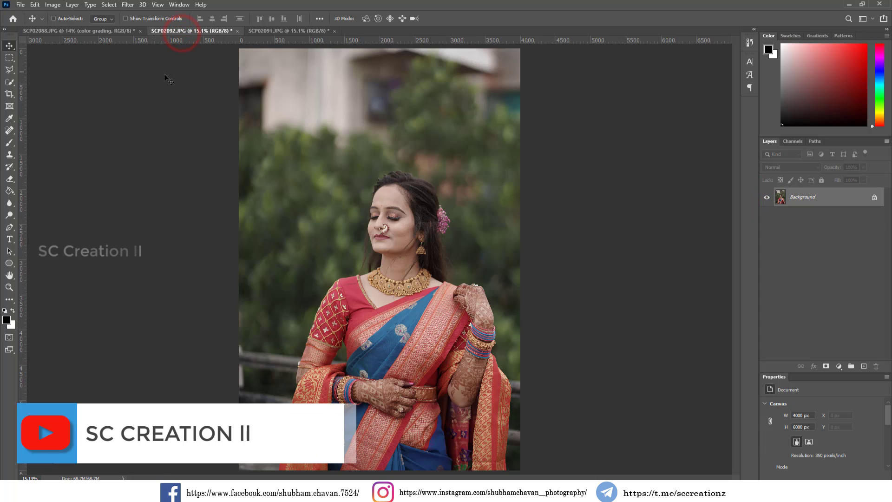
{"action": "scroll", "coordinate": [237, 114], "scroll_direction": "down", "scroll_amount": 1}
{"action": "right_click", "coordinate": [809, 201]}
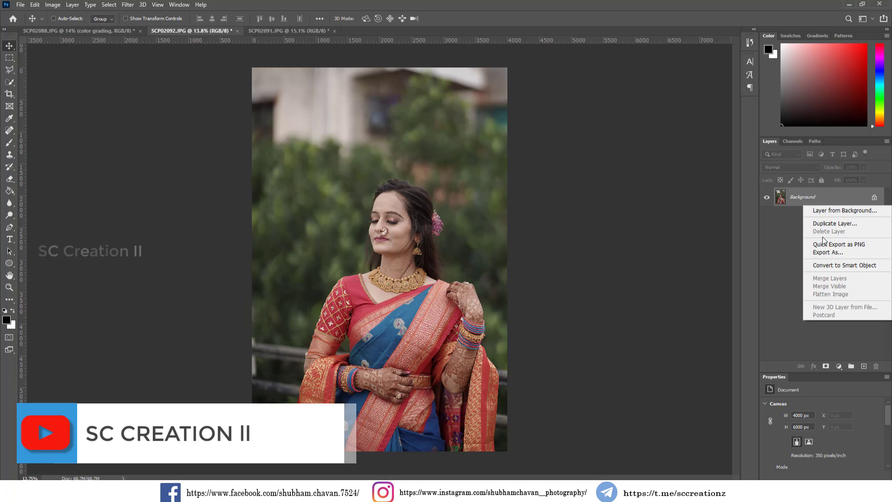
{"action": "right_click", "coordinate": [801, 200]}
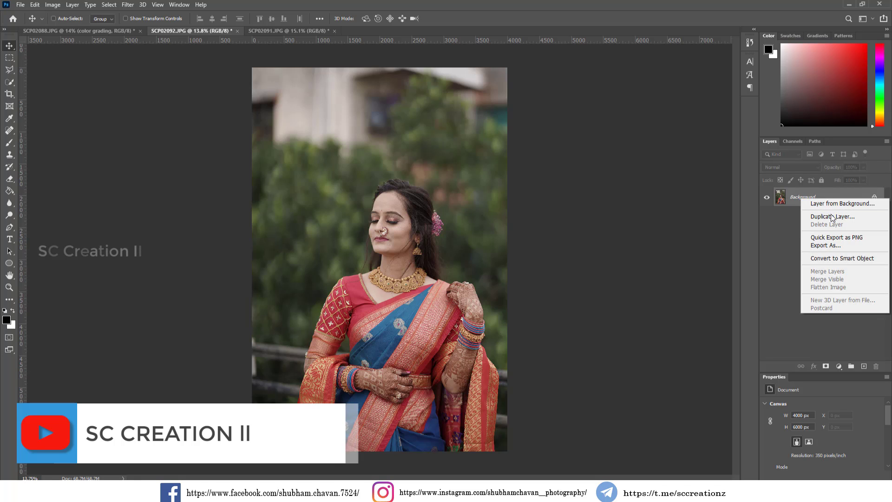
{"action": "left_click", "coordinate": [832, 217]}
{"action": "left_click", "coordinate": [661, 156]}
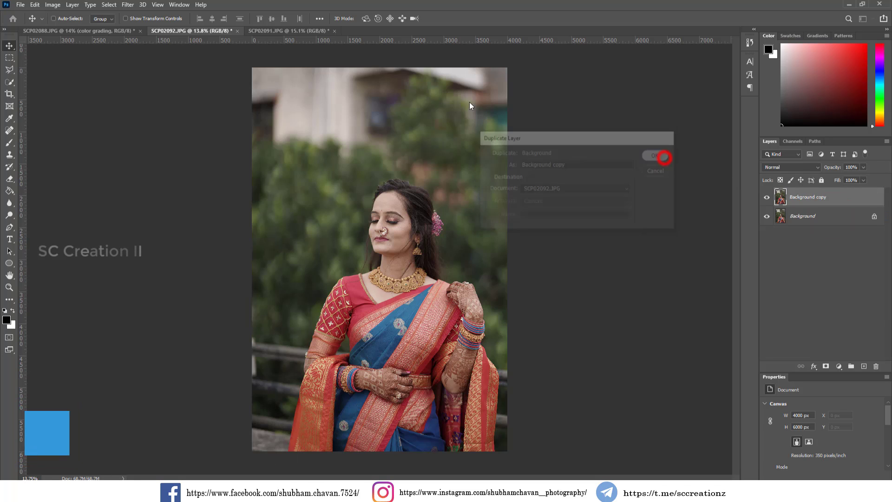
Step: Reapply the last-used Camera Raw color grade to the Background copy layer of SCP02092.JPG and compare before and after
{"action": "left_click", "coordinate": [132, 9]}
{"action": "left_click", "coordinate": [192, 20]}
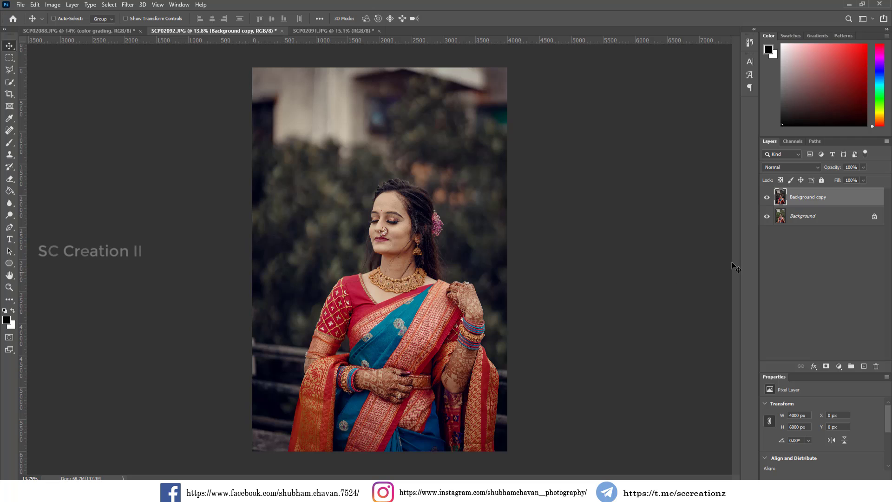
{"action": "left_click", "coordinate": [767, 197]}
{"action": "left_click", "coordinate": [767, 197]}
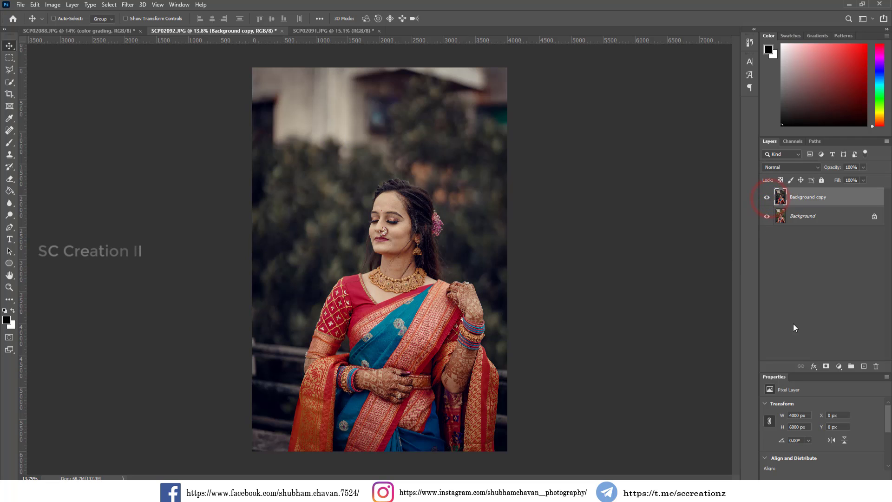
Step: Apply Selective Color to the Background copy layer of SCP02092.JPG with Cyan at +4% for the Blacks
{"action": "left_click", "coordinate": [53, 4]}
{"action": "left_click", "coordinate": [70, 29]}
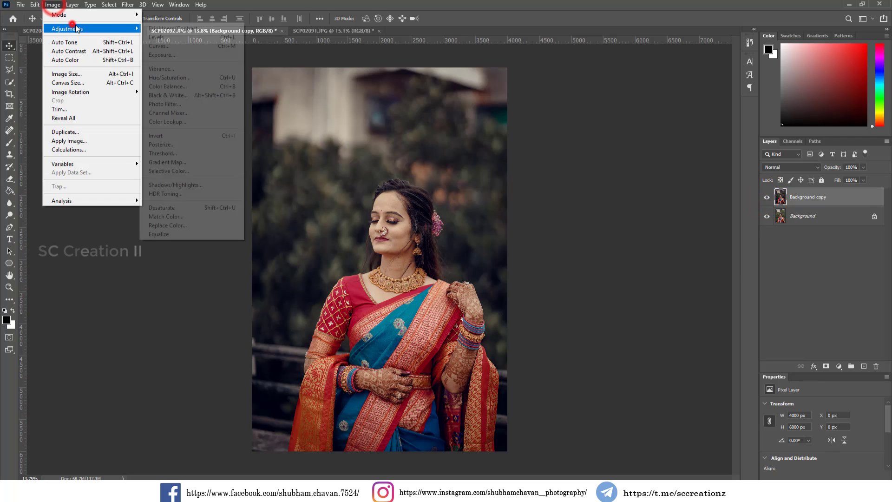
{"action": "left_click", "coordinate": [169, 171]}
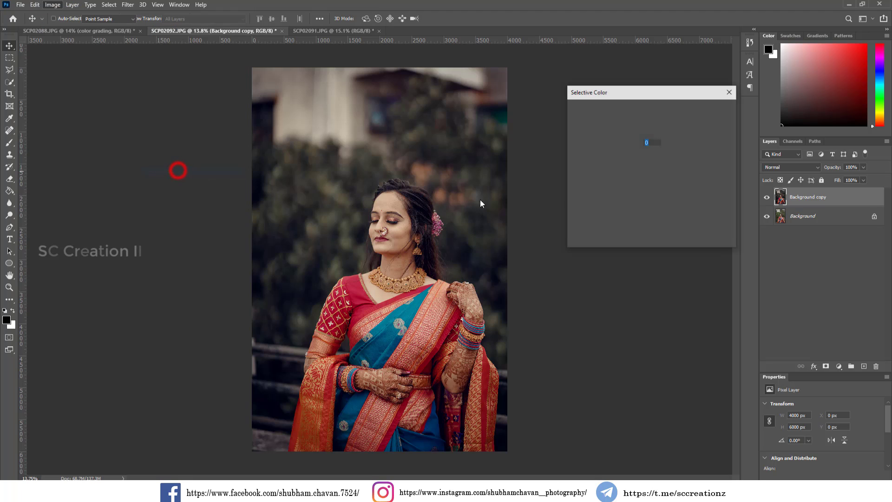
{"action": "left_click", "coordinate": [633, 127]}
{"action": "left_click", "coordinate": [632, 205]}
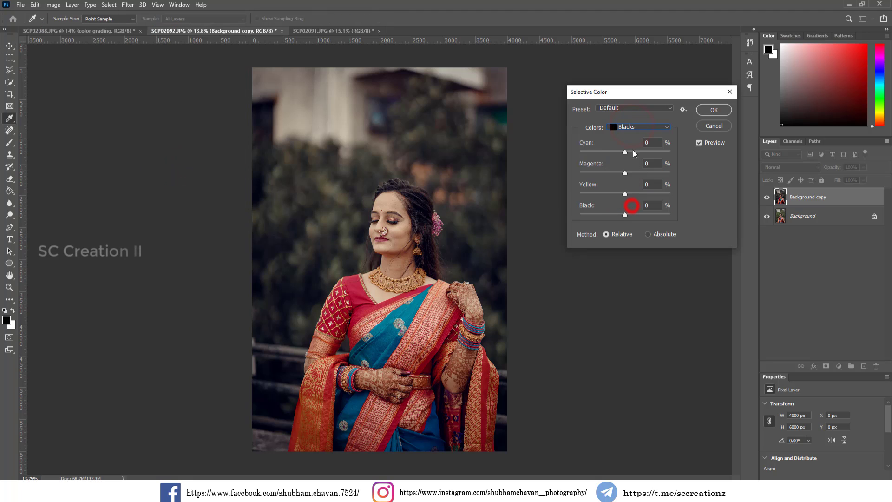
{"action": "left_click_drag", "start_coordinate": [624, 153], "coordinate": [627, 153]}
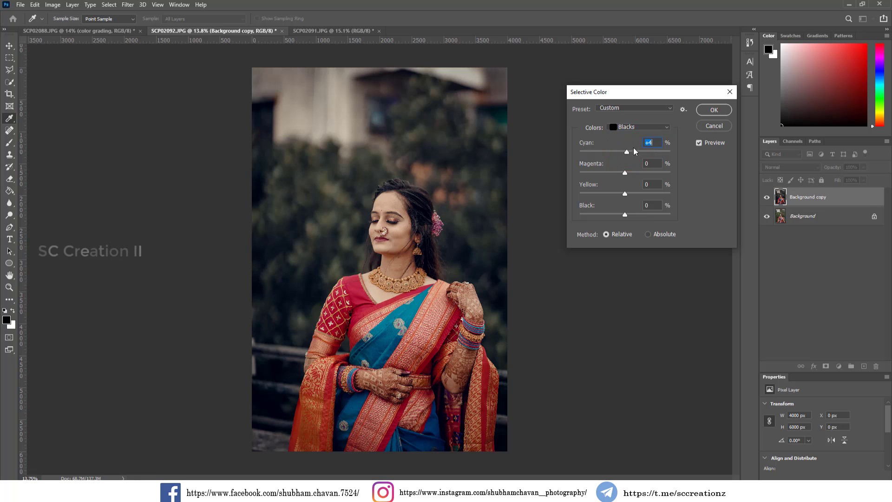
{"action": "left_click", "coordinate": [714, 110]}
Step: Toggle the Background copy layer's visibility to compare the graded photo with the original
{"action": "left_click", "coordinate": [766, 200]}
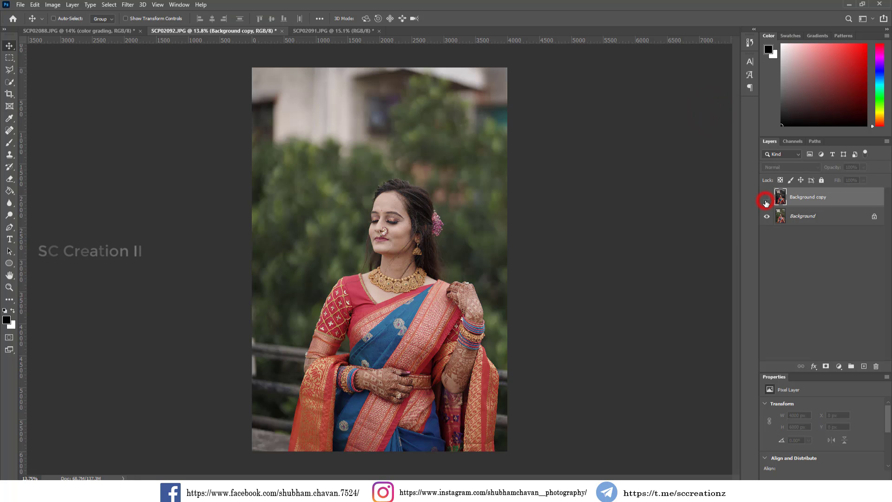
{"action": "left_click", "coordinate": [767, 200]}
{"action": "left_click", "coordinate": [766, 200]}
{"action": "left_click", "coordinate": [767, 200]}
Step: Brighten the Background copy layer with Levels by lowering the white input level, and compare it with the original
{"action": "left_click", "coordinate": [55, 7]}
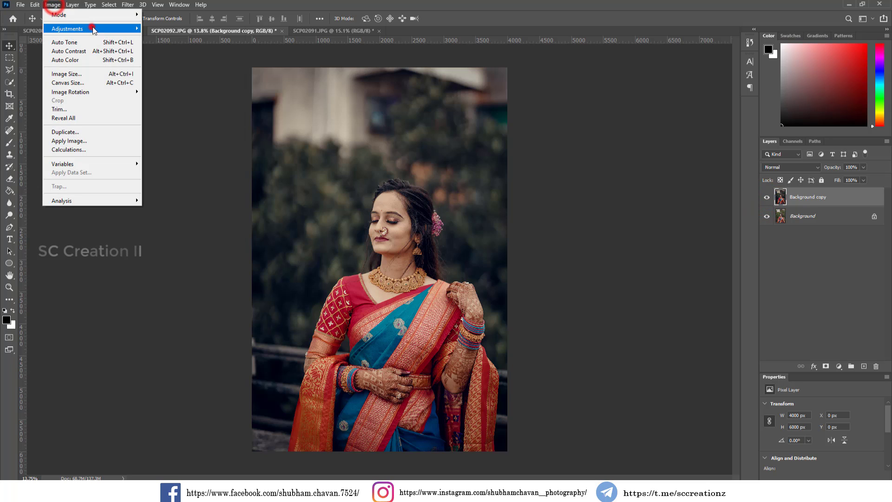
{"action": "left_click", "coordinate": [93, 29]}
{"action": "left_click", "coordinate": [152, 40]}
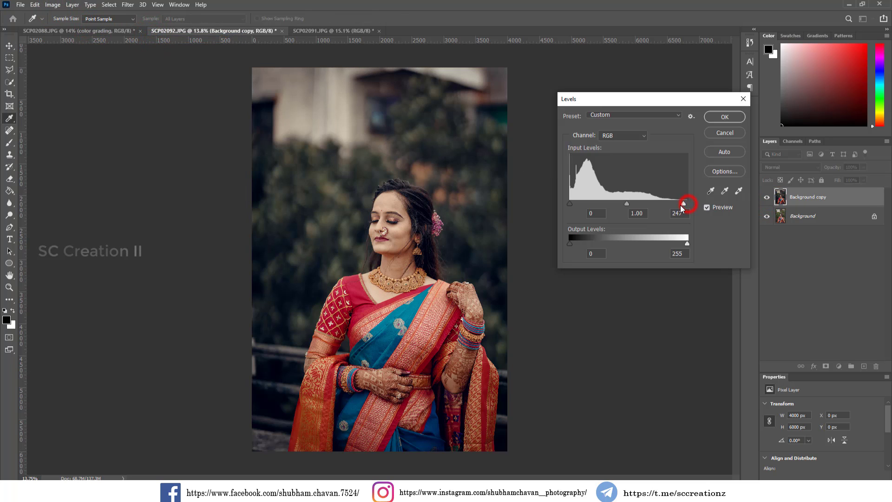
{"action": "left_click_drag", "start_coordinate": [682, 208], "coordinate": [676, 206]}
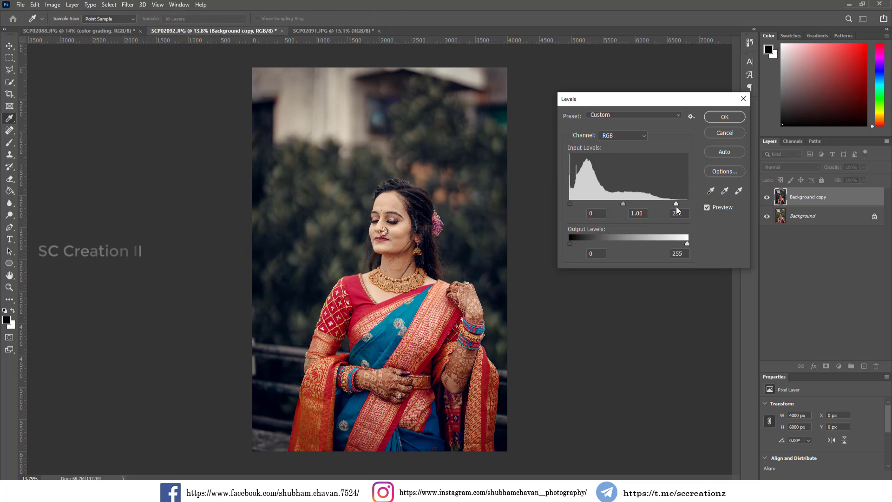
{"action": "left_click", "coordinate": [716, 124]}
{"action": "left_click", "coordinate": [764, 197]}
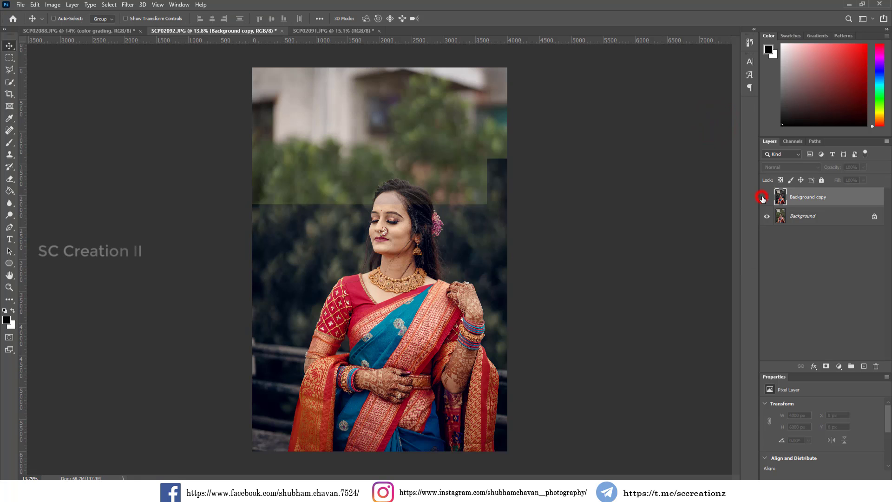
{"action": "left_click", "coordinate": [763, 197]}
Step: Switch to the SCP02091.JPG document, duplicate its Background layer as Background copy, and fit the photo on screen
{"action": "left_click", "coordinate": [327, 31]}
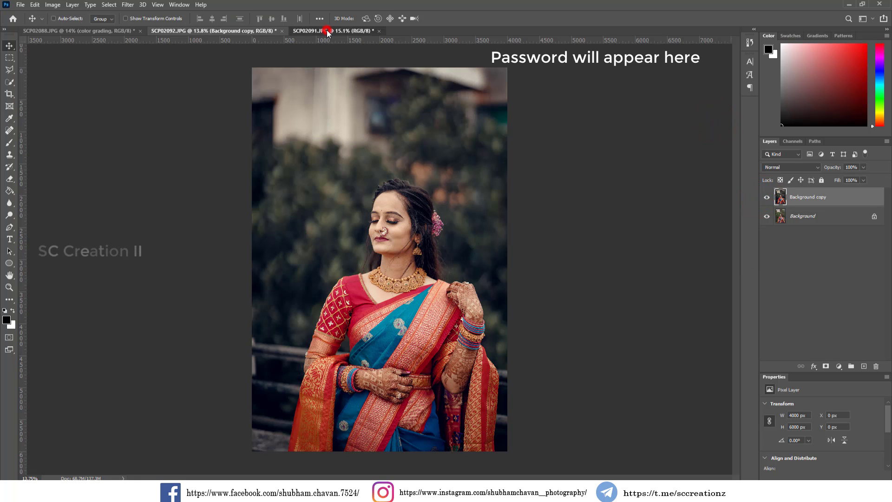
{"action": "right_click", "coordinate": [822, 204]}
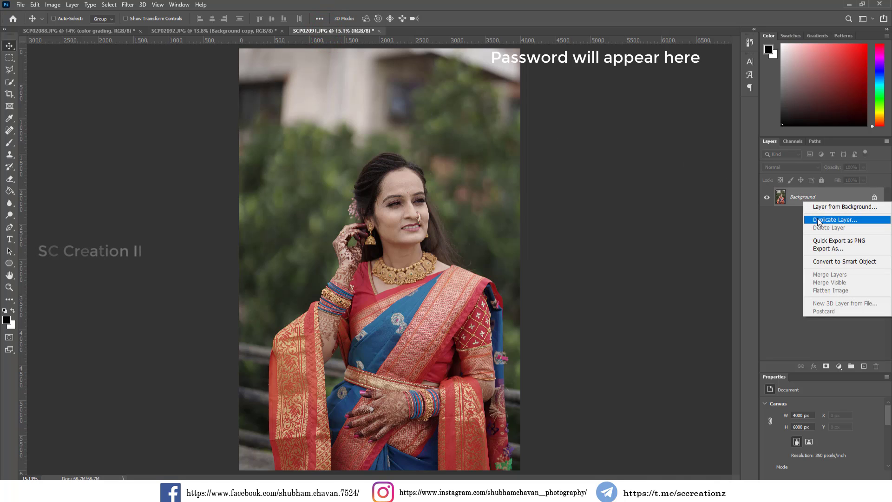
{"action": "left_click", "coordinate": [817, 219]}
{"action": "left_click", "coordinate": [657, 156]}
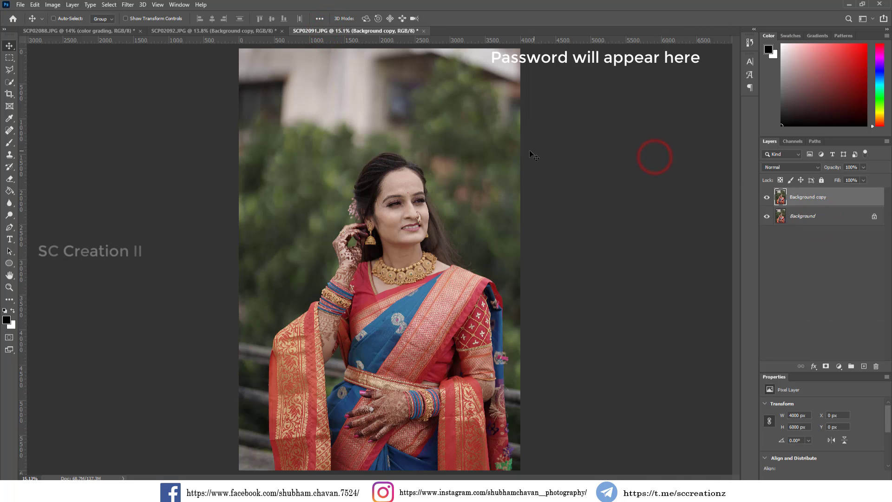
{"action": "key", "text": "ctrl+0"}
Step: Reapply the last-used Camera Raw color grade to the Background copy layer of SCP02091.JPG and compare before and after
{"action": "left_click", "coordinate": [131, 5]}
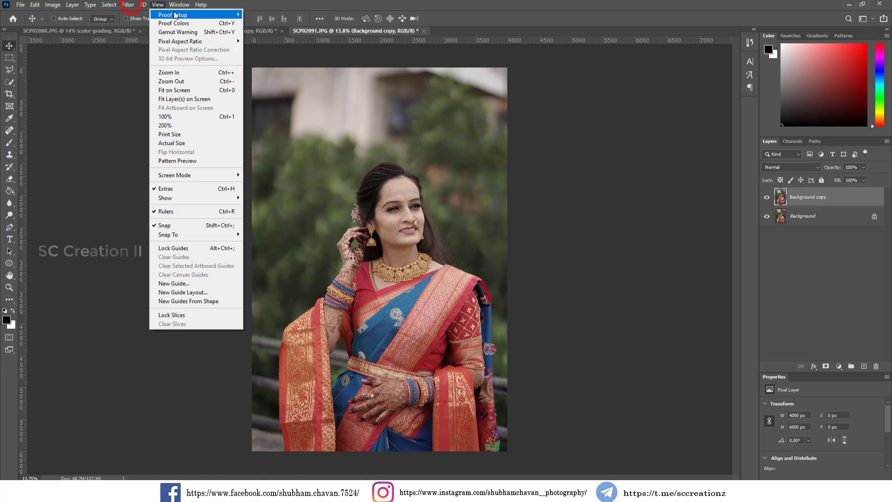
{"action": "left_click", "coordinate": [169, 14]}
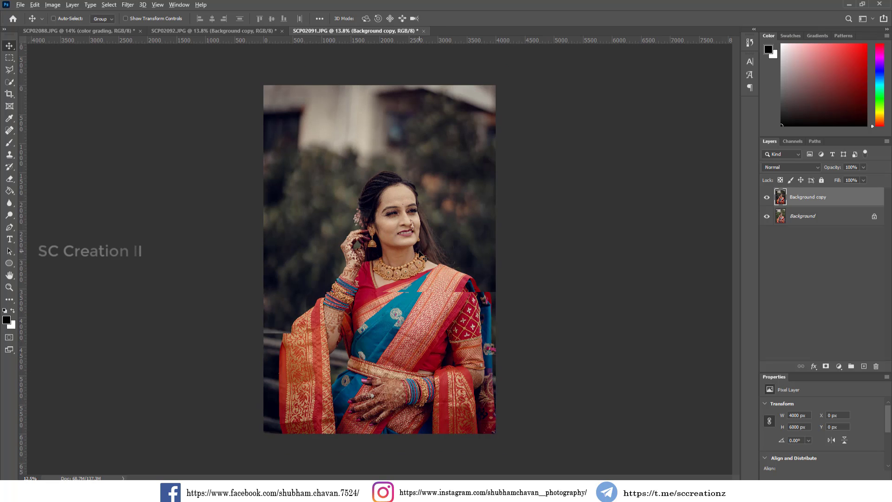
{"action": "left_click", "coordinate": [766, 199]}
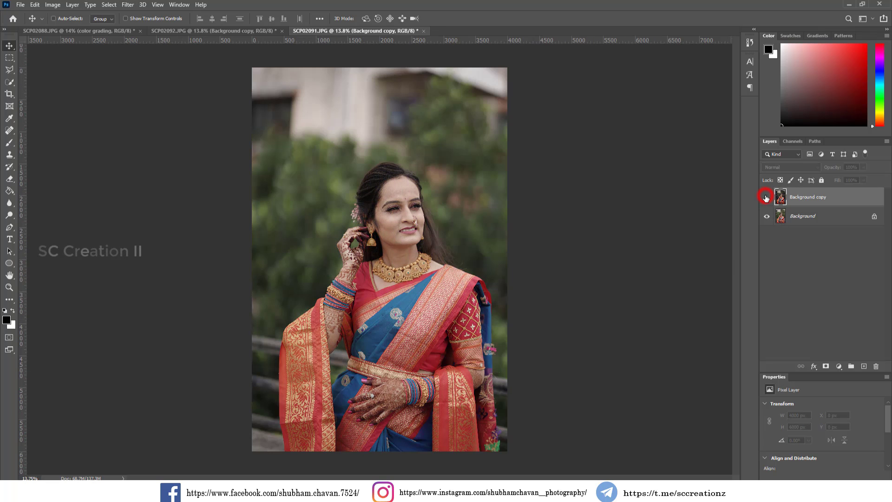
{"action": "left_click", "coordinate": [766, 199]}
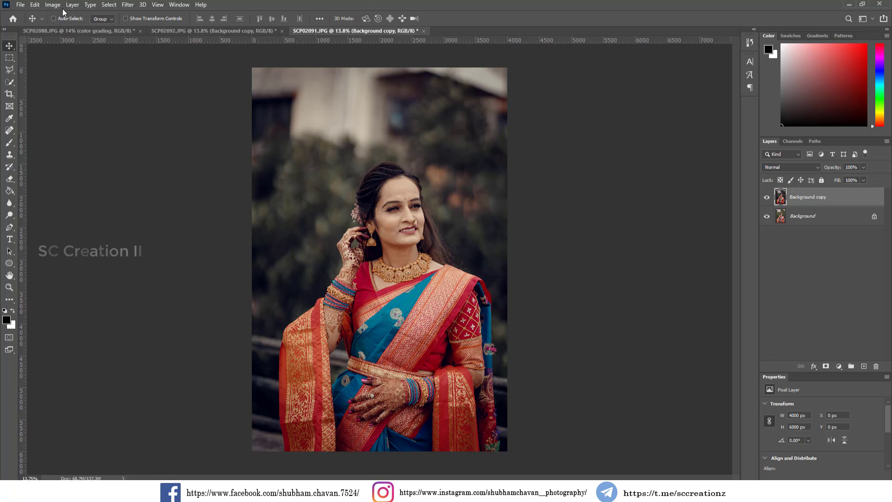
Step: Apply Selective Color to the Background copy layer, setting Cyan to +5% for the Blacks
{"action": "left_click", "coordinate": [53, 5]}
{"action": "mouse_move", "coordinate": [70, 29]}
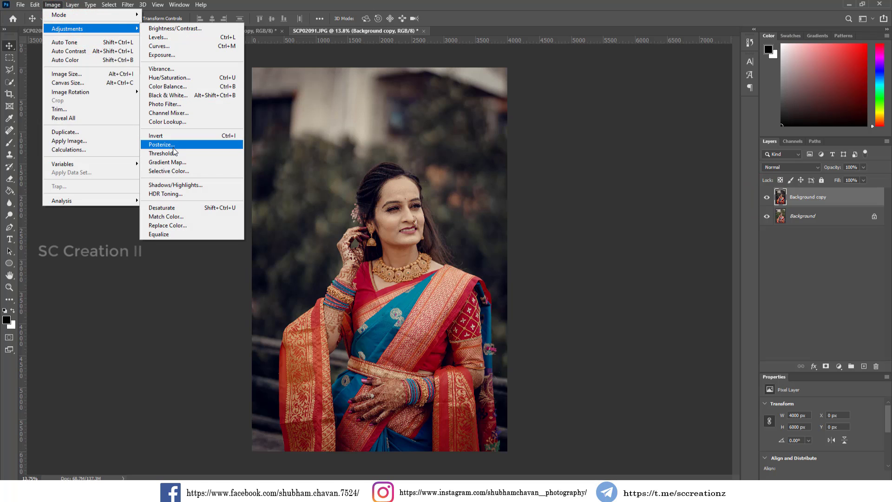
{"action": "left_click", "coordinate": [172, 171]}
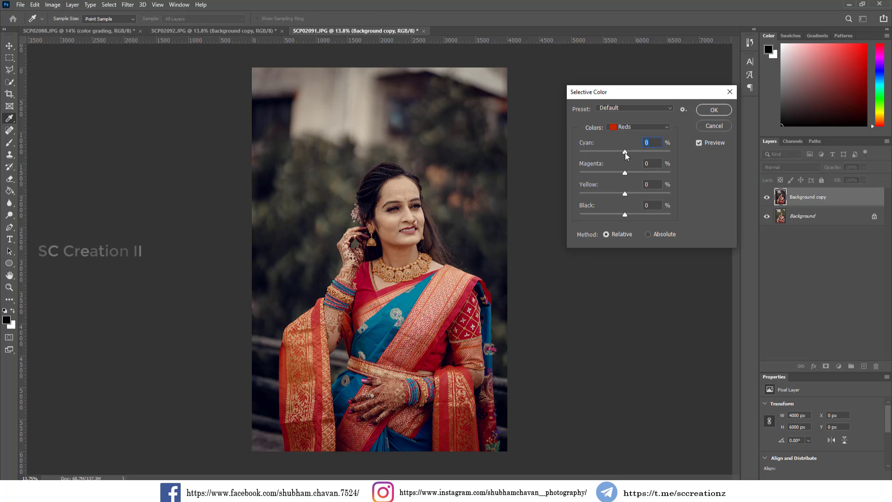
{"action": "left_click", "coordinate": [639, 127]}
{"action": "left_click", "coordinate": [632, 202]}
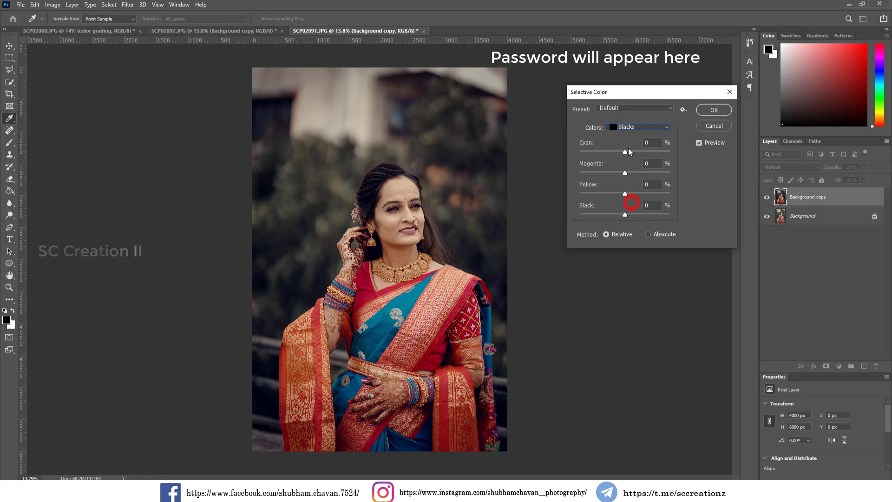
{"action": "left_click", "coordinate": [628, 151]}
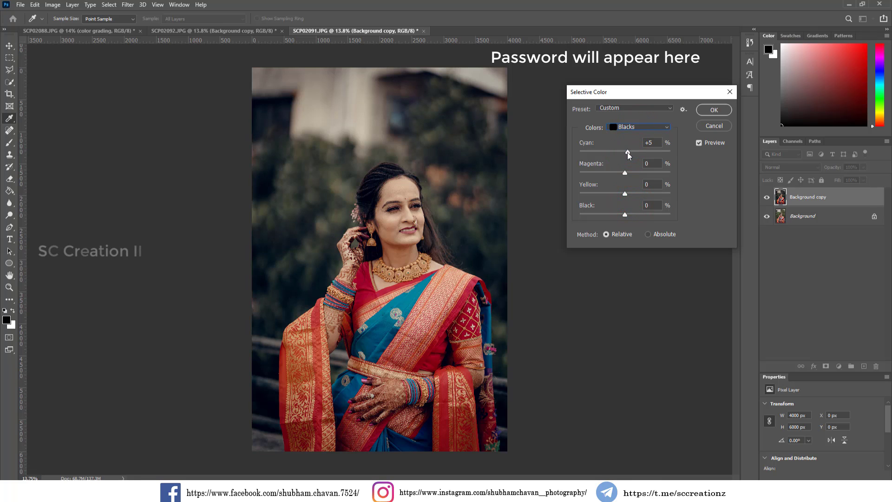
Step: Set Cyan to -8% and slightly lower Black for the Reds, apply Selective Color, and compare before and after
{"action": "left_click", "coordinate": [622, 126]}
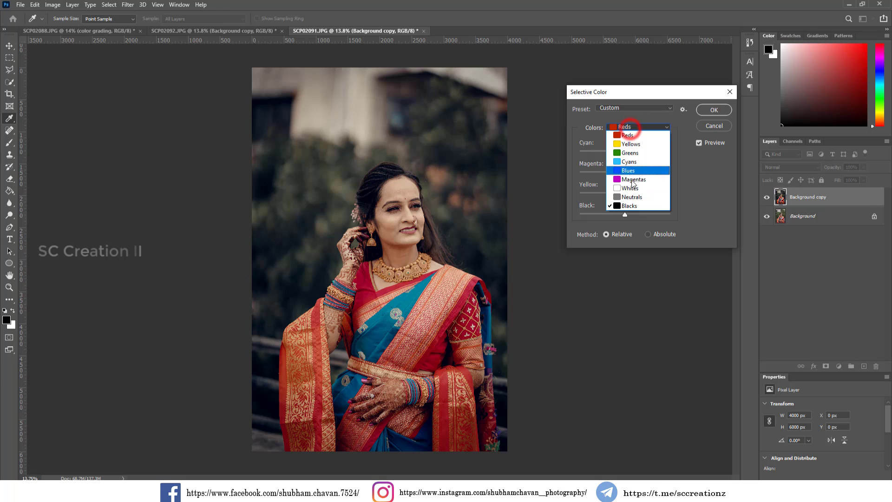
{"action": "left_click", "coordinate": [627, 135]}
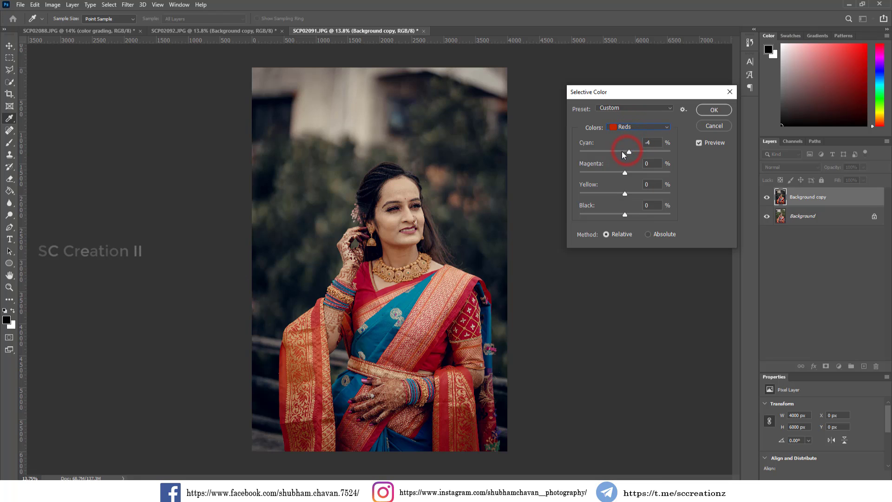
{"action": "left_click_drag", "start_coordinate": [621, 152], "coordinate": [620, 151]}
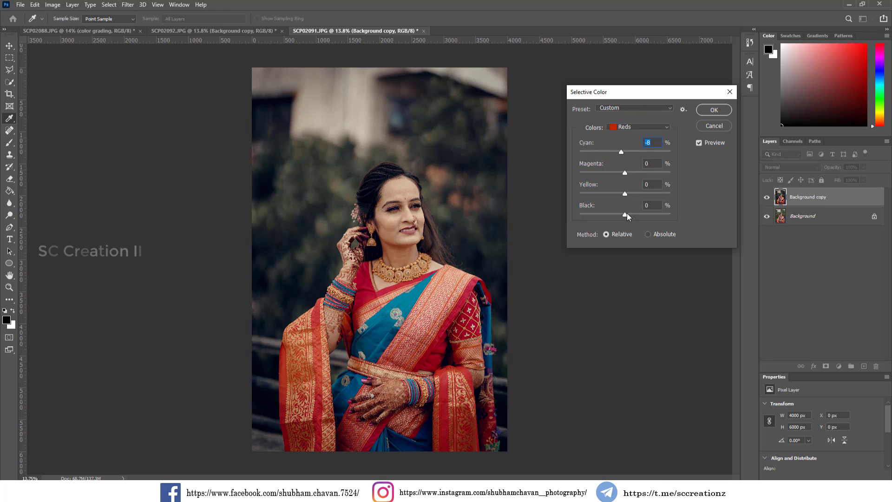
{"action": "left_click_drag", "start_coordinate": [626, 214], "coordinate": [622, 215]}
{"action": "left_click", "coordinate": [713, 110]}
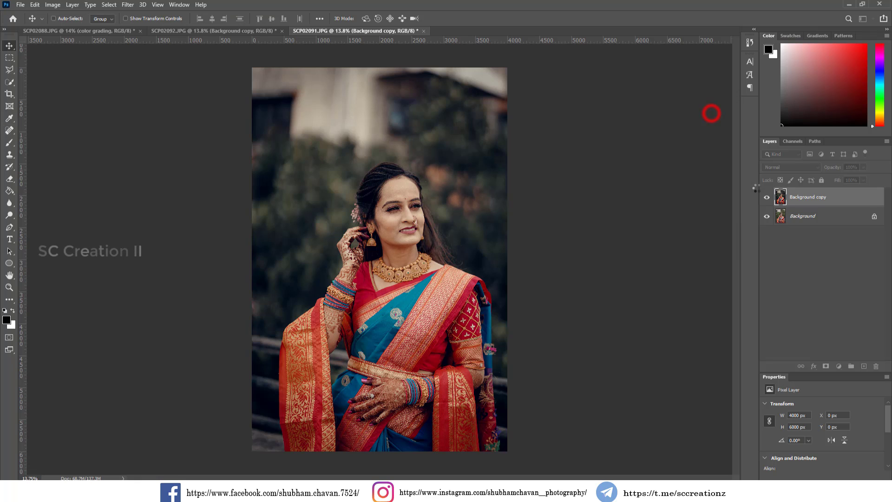
{"action": "left_click", "coordinate": [767, 200]}
{"action": "left_click", "coordinate": [767, 200]}
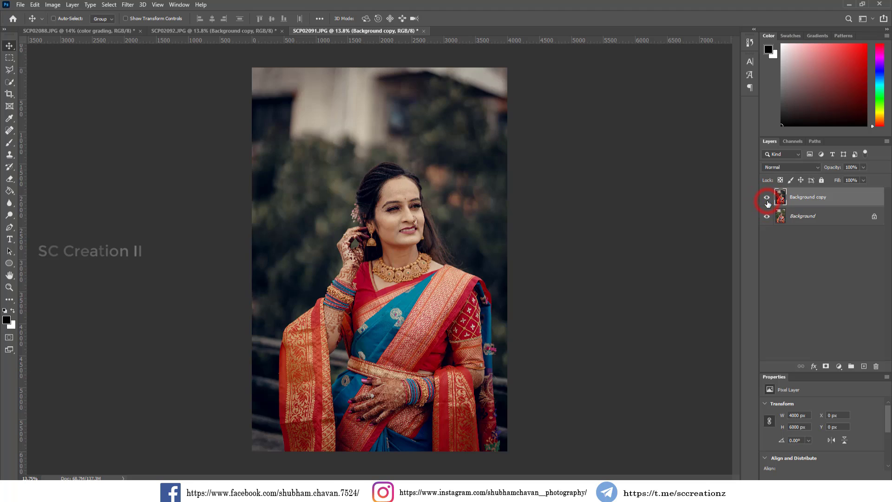
Step: Brighten the Background copy layer with Levels, using a white input of 238 and a midtone value of 1.02
{"action": "left_click", "coordinate": [30, 4]}
{"action": "left_click", "coordinate": [90, 28]}
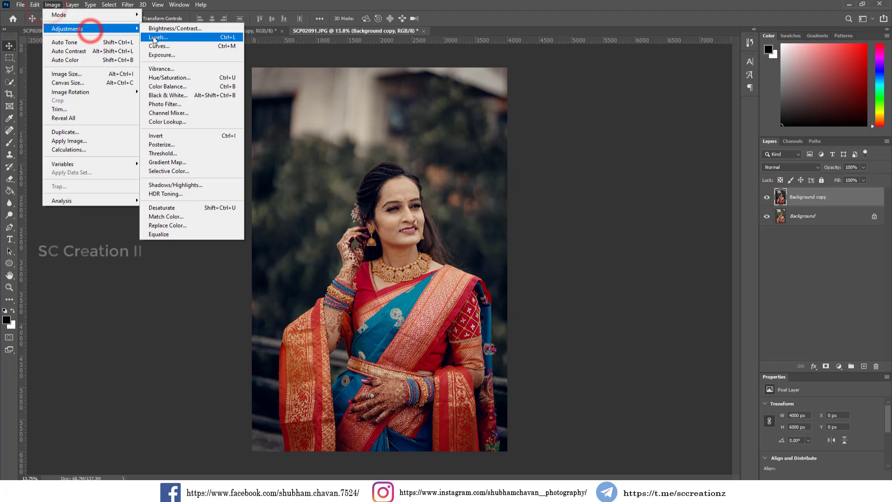
{"action": "left_click", "coordinate": [154, 38]}
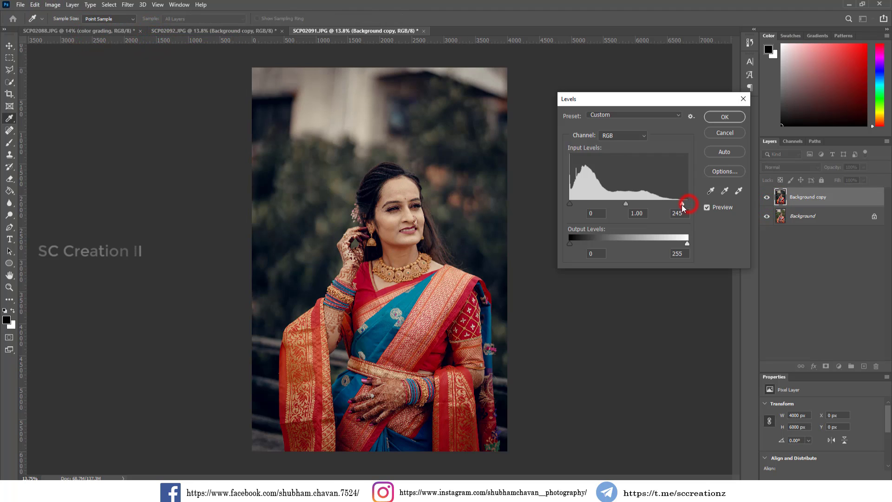
{"action": "left_click_drag", "start_coordinate": [682, 205], "coordinate": [681, 205]}
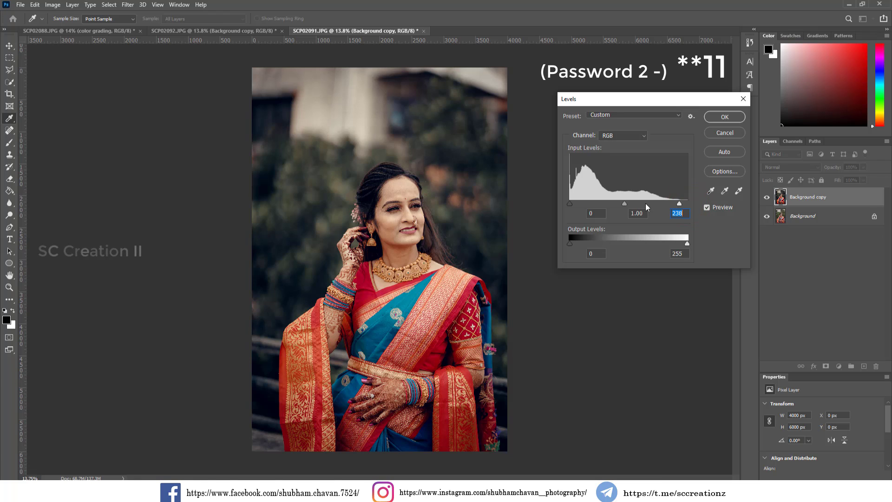
{"action": "left_click_drag", "start_coordinate": [624, 203], "coordinate": [623, 203]}
{"action": "left_click", "coordinate": [718, 121]}
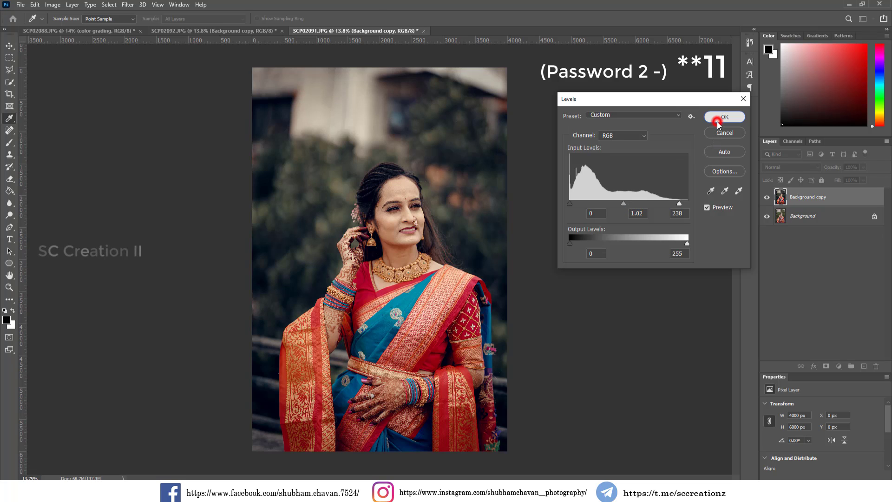
Step: Toggle the Background copy layer's visibility to compare the finished SCP02091.JPG grade with the original
{"action": "left_click", "coordinate": [765, 199]}
{"action": "left_click", "coordinate": [767, 199]}
{"action": "key", "text": "ctrl+0"}
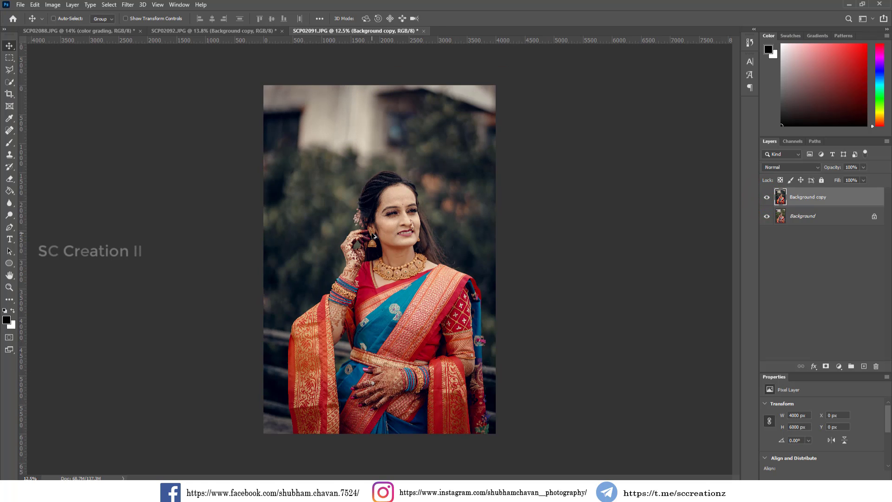
{"action": "left_click", "coordinate": [767, 203]}
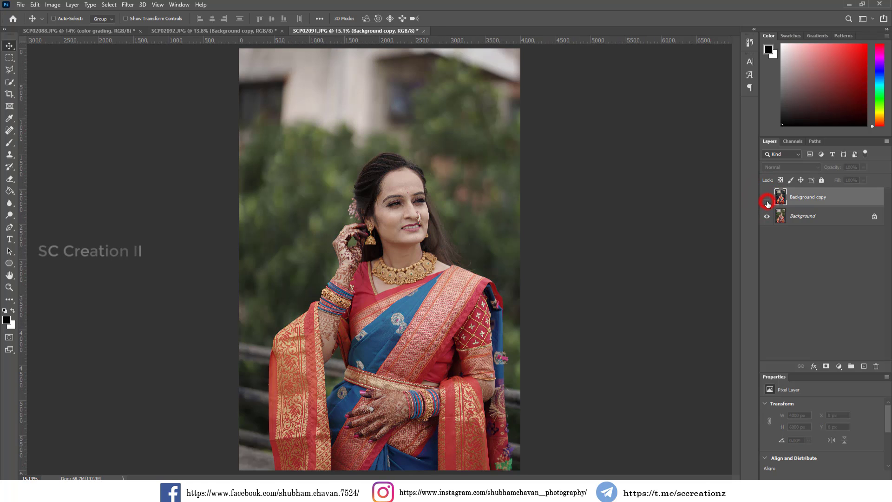
{"action": "left_click", "coordinate": [767, 203]}
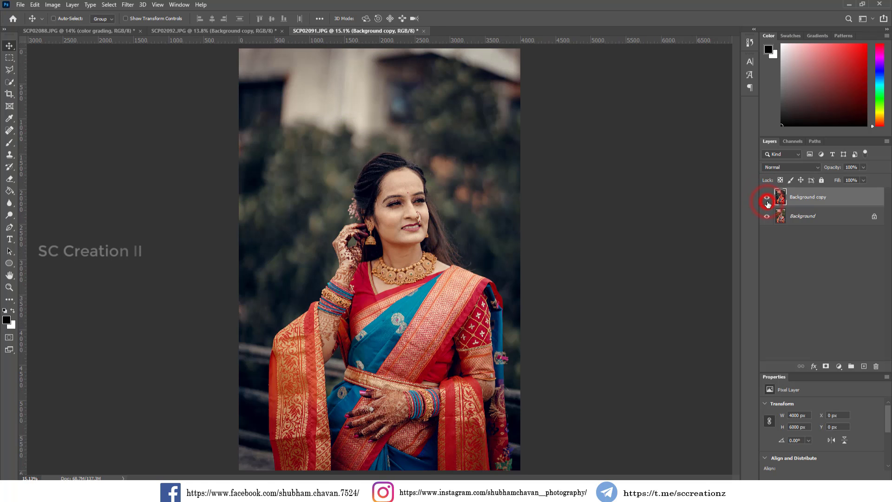
Step: Compare before and after in SCP02092.JPG and SCP02088.JPG by toggling each document's graded layer
{"action": "left_click", "coordinate": [270, 33]}
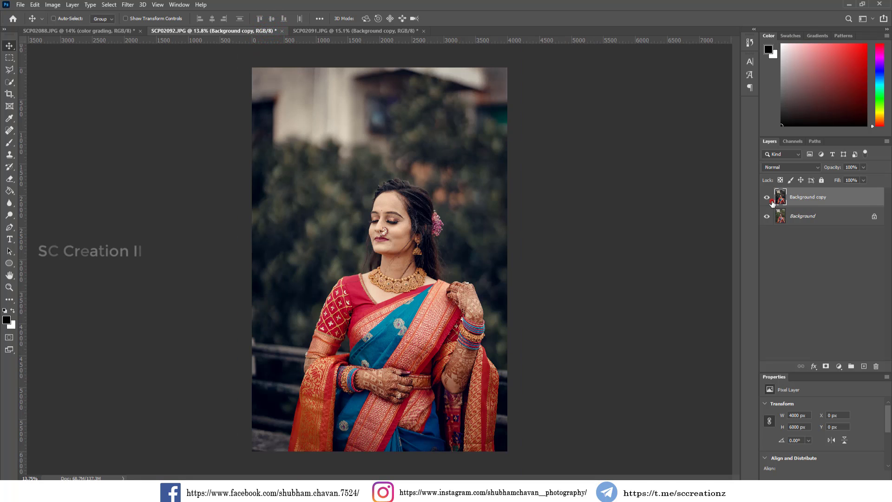
{"action": "left_click", "coordinate": [772, 203]}
{"action": "left_click", "coordinate": [772, 202]}
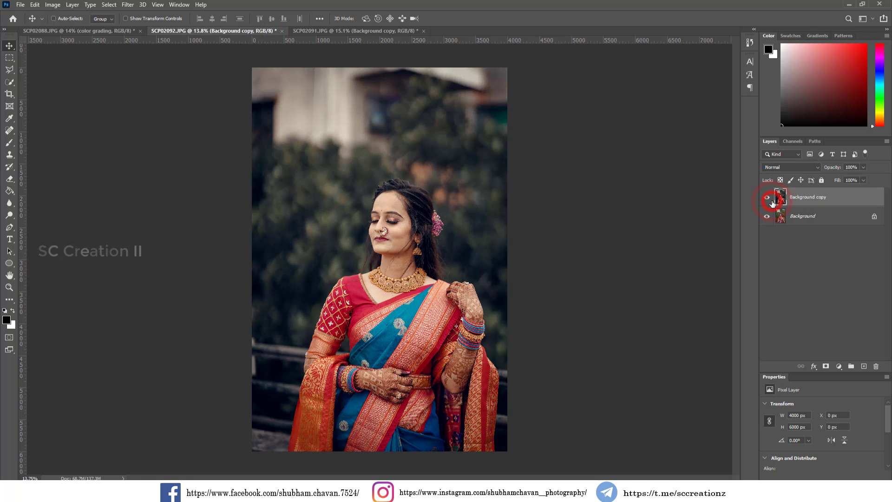
{"action": "left_click", "coordinate": [113, 30]}
{"action": "left_click", "coordinate": [765, 197]}
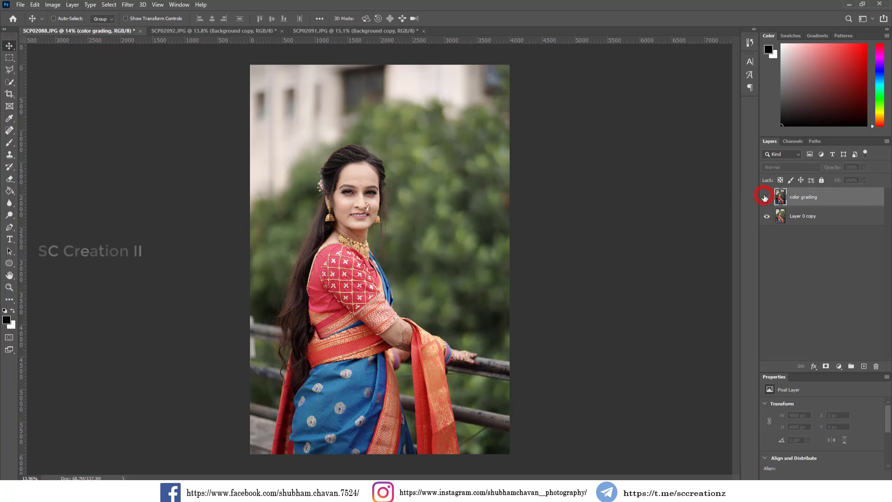
{"action": "left_click", "coordinate": [765, 197]}
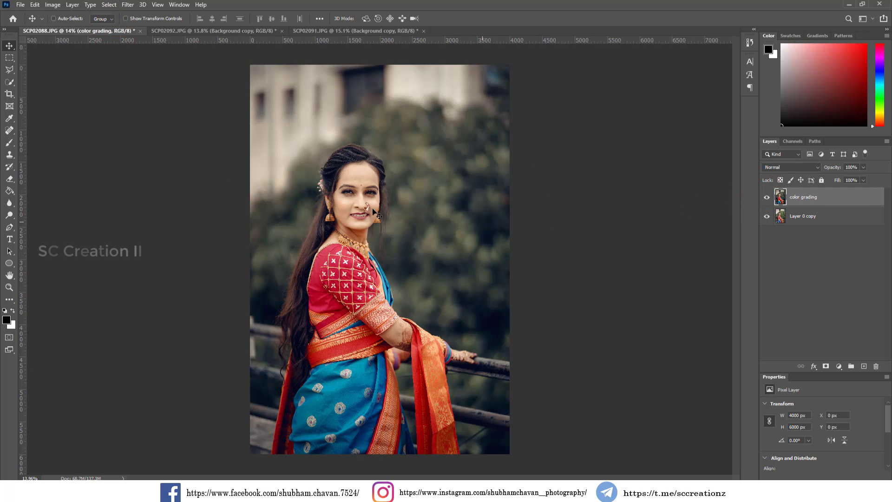
Step: Erase the color grading layer over the lips in SCP02088.JPG using the Eraser at 44% opacity
{"action": "scroll", "coordinate": [373, 212], "scroll_direction": "up", "scroll_amount": 4}
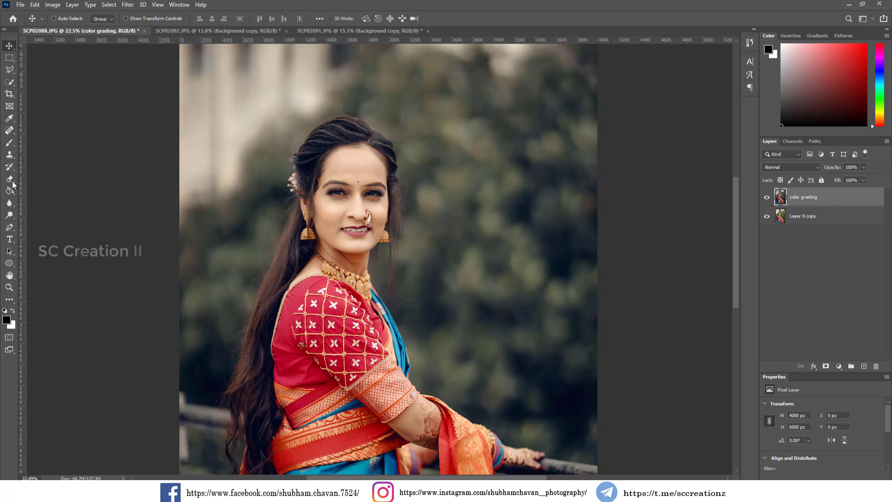
{"action": "left_click_drag", "start_coordinate": [5, 181], "coordinate": [43, 179]}
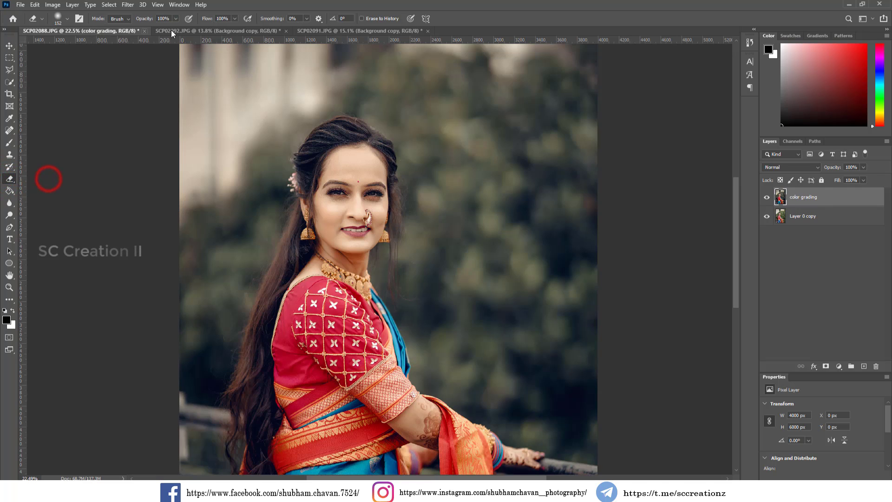
{"action": "right_click", "coordinate": [420, 227]}
{"action": "left_click_drag", "start_coordinate": [511, 250], "coordinate": [511, 250]}
{"action": "left_click", "coordinate": [345, 231]}
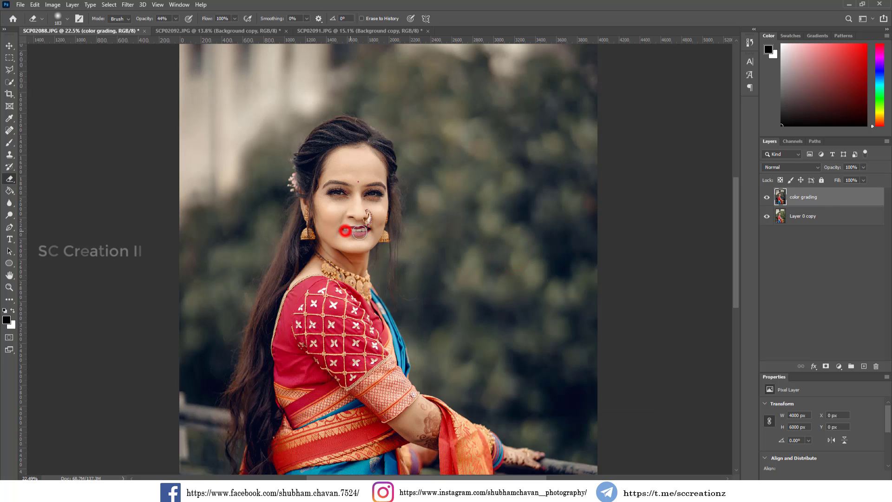
{"action": "scroll", "coordinate": [460, 267], "scroll_direction": "down", "scroll_amount": 4}
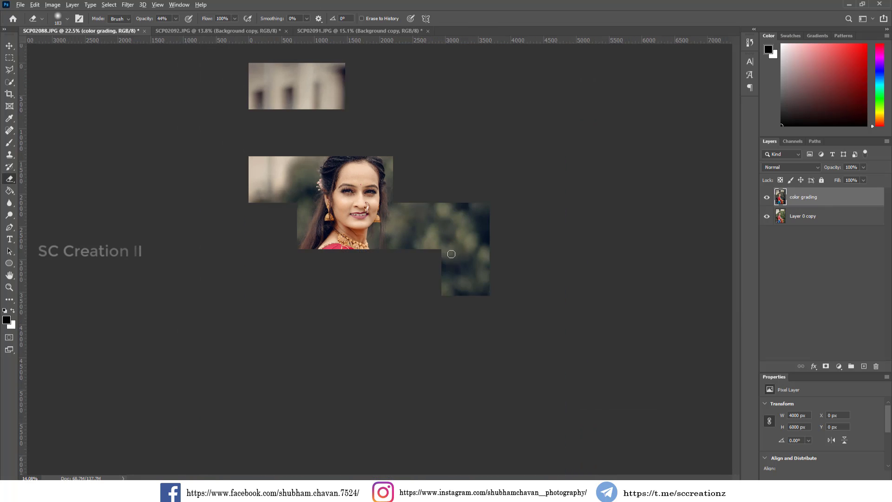
Step: Switch to SCP02092.JPG and erase the Background copy layer over the lips with the 44% opacity Eraser
{"action": "left_click", "coordinate": [200, 30]}
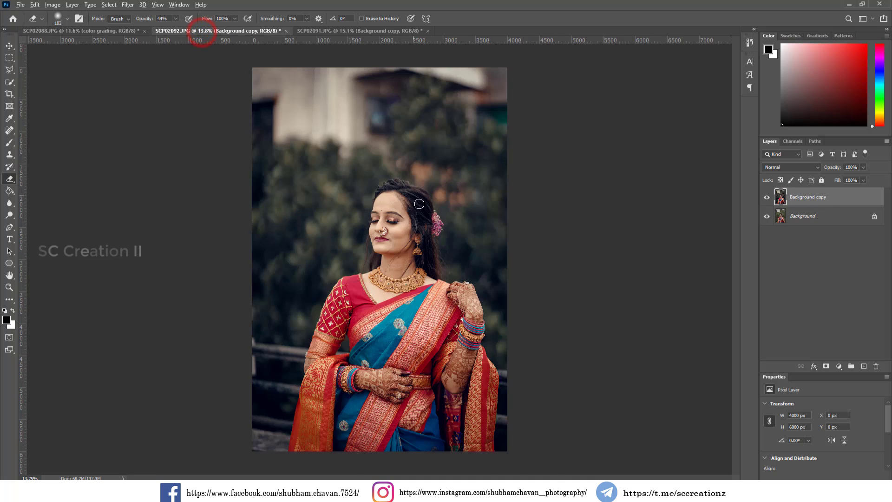
{"action": "scroll", "coordinate": [388, 241], "scroll_direction": "up", "scroll_amount": 1}
{"action": "left_click", "coordinate": [375, 239]}
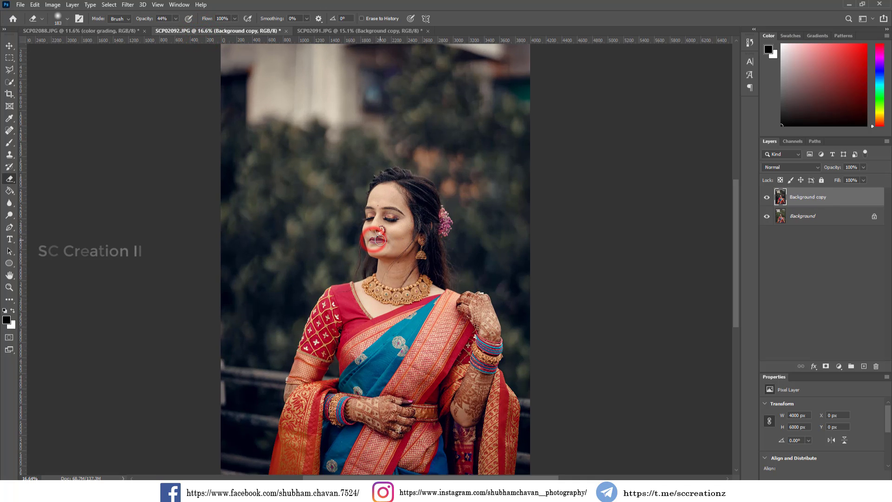
Step: Erase the Background copy layer over the lips in SCP02091.JPG, return to the Move tool, and fit the photo on screen
{"action": "left_click", "coordinate": [341, 31]}
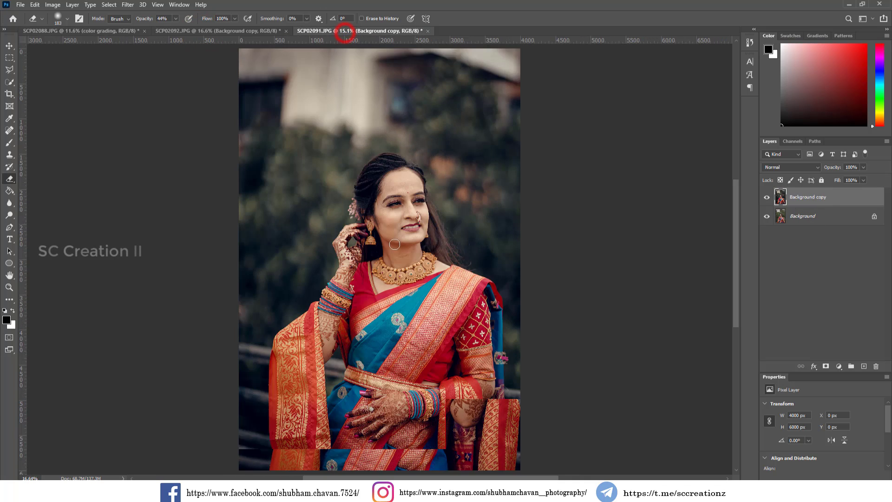
{"action": "scroll", "coordinate": [404, 223], "scroll_direction": "up", "scroll_amount": 1}
{"action": "left_click", "coordinate": [415, 224]}
{"action": "key", "text": "ctrl+minus"}
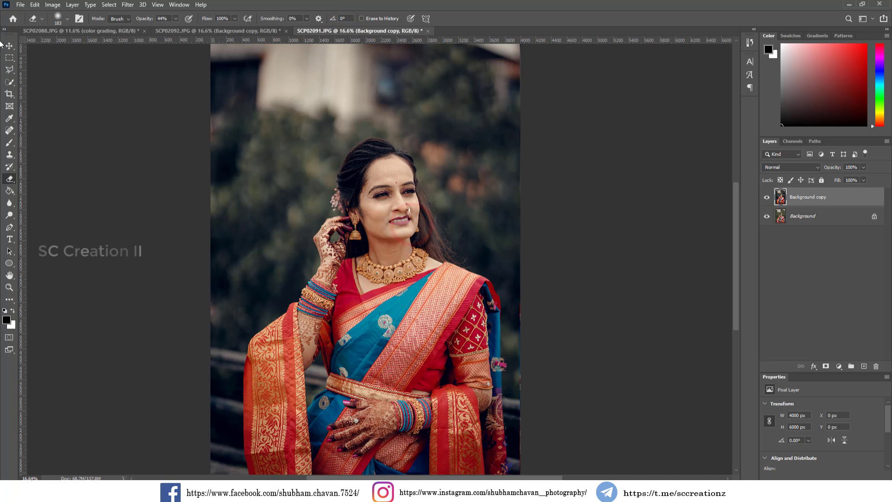
{"action": "left_click", "coordinate": [6, 45]}
{"action": "key", "text": "ctrl+0"}
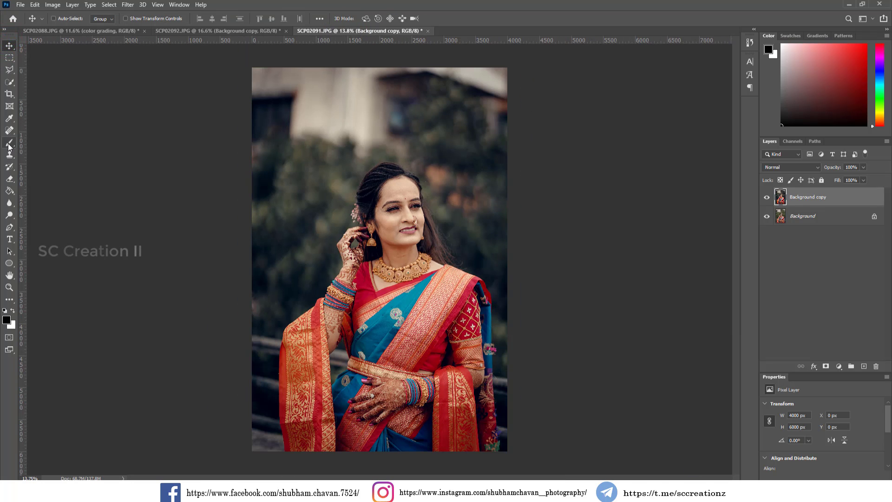
Step: Browse the Brush tool's presets and select the Soft Round Pressure Size brush
{"action": "right_click", "coordinate": [10, 144]}
{"action": "left_click", "coordinate": [37, 143]}
{"action": "right_click", "coordinate": [363, 265]}
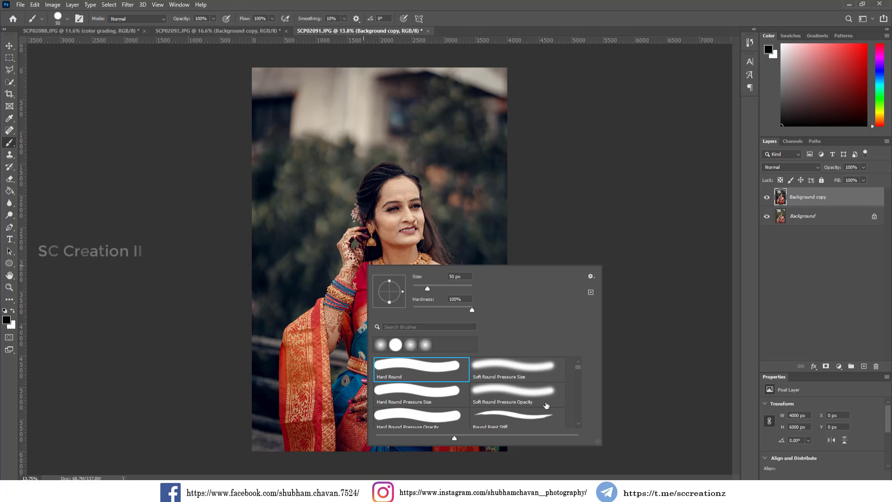
{"action": "scroll", "coordinate": [546, 405], "scroll_direction": "down", "scroll_amount": 10}
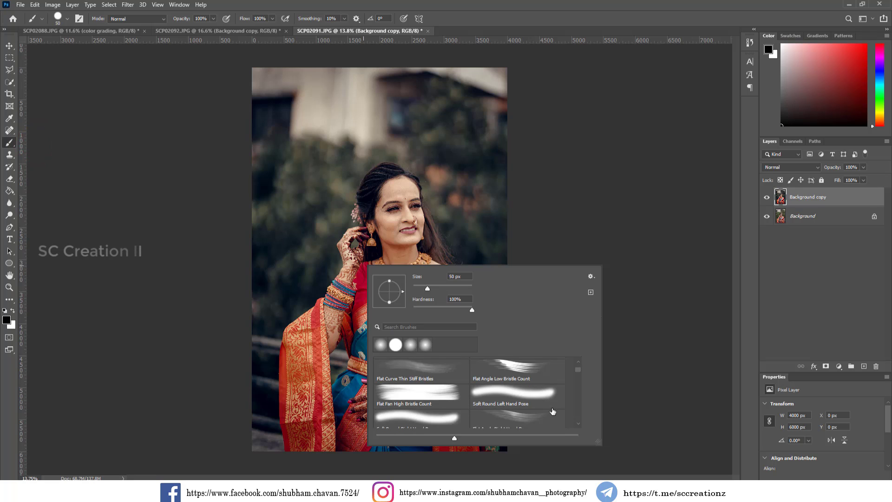
{"action": "scroll", "coordinate": [556, 412], "scroll_direction": "down", "scroll_amount": 3}
{"action": "mouse_move", "coordinate": [578, 370]}
{"action": "left_mouse_down"}
{"action": "mouse_move", "coordinate": [578, 423]}
{"action": "mouse_move", "coordinate": [576, 362]}
{"action": "left_mouse_up"}
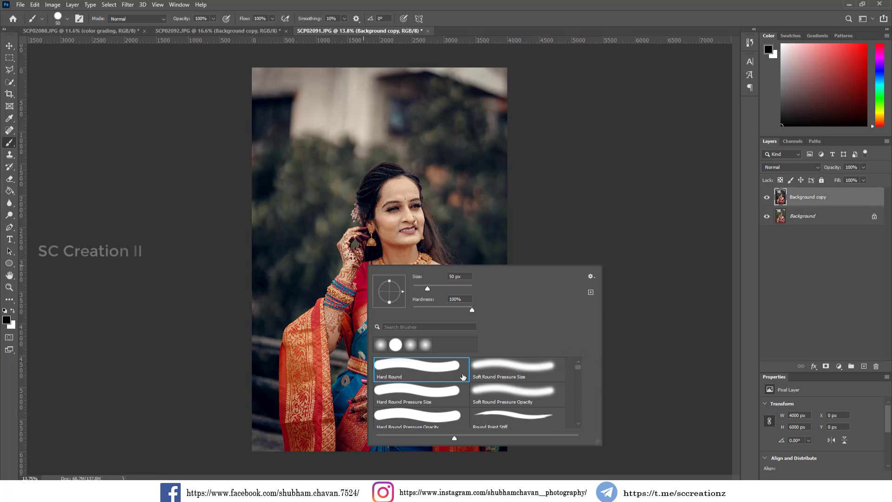
{"action": "left_click", "coordinate": [489, 367]}
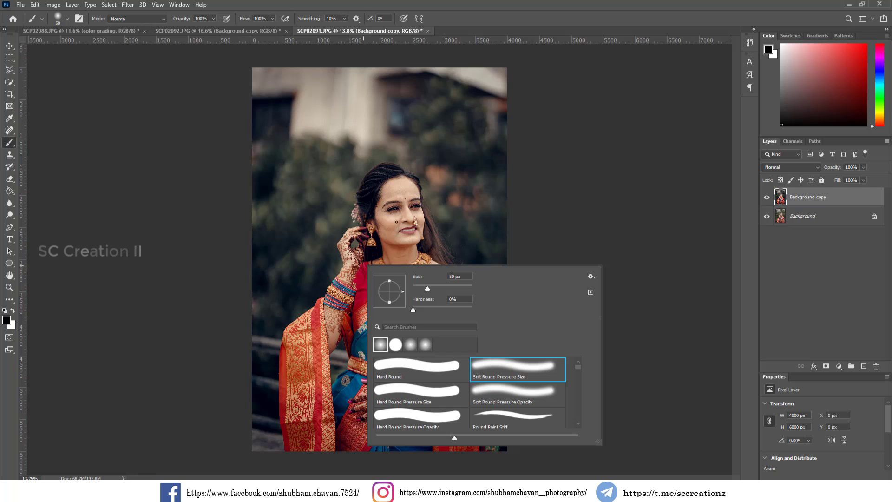
{"action": "left_click", "coordinate": [520, 10]}
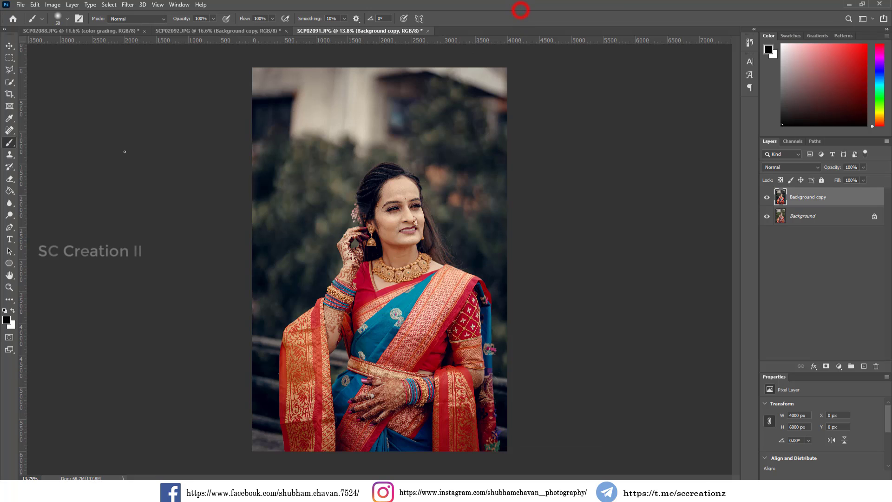
Step: Brighten the midtones of the face and both hands with the Dodge tool at 11% exposure
{"action": "left_click", "coordinate": [9, 215]}
{"action": "scroll", "coordinate": [390, 211], "scroll_direction": "up", "scroll_amount": 1}
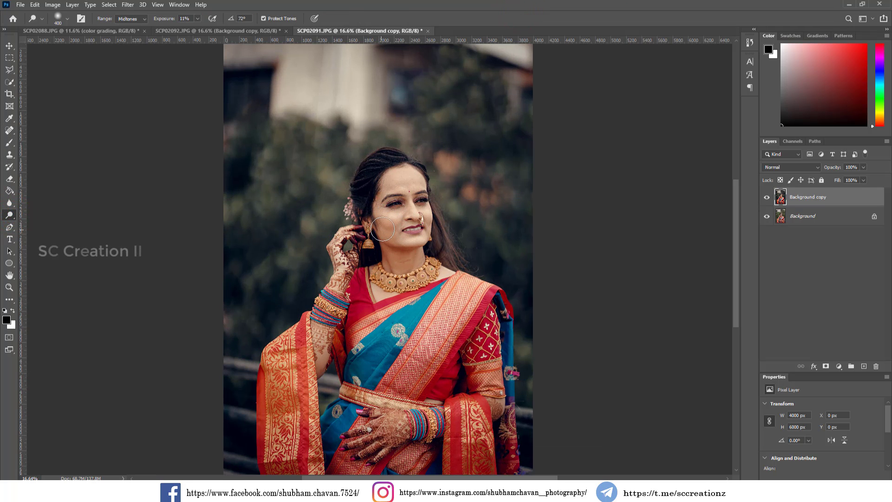
{"action": "left_click", "coordinate": [384, 228]}
{"action": "left_click", "coordinate": [389, 427]}
{"action": "left_click_drag", "start_coordinate": [389, 427], "coordinate": [399, 439]}
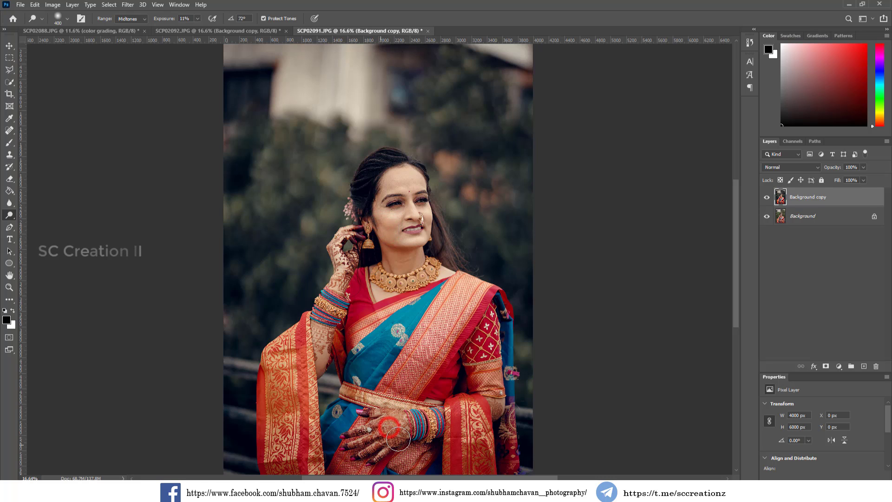
{"action": "left_click_drag", "start_coordinate": [346, 265], "coordinate": [348, 261]}
Step: Flatten SCP02091.JPG into a single layer
{"action": "scroll", "coordinate": [399, 337], "scroll_direction": "down", "scroll_amount": 1}
{"action": "scroll", "coordinate": [399, 338], "scroll_direction": "down", "scroll_amount": 1}
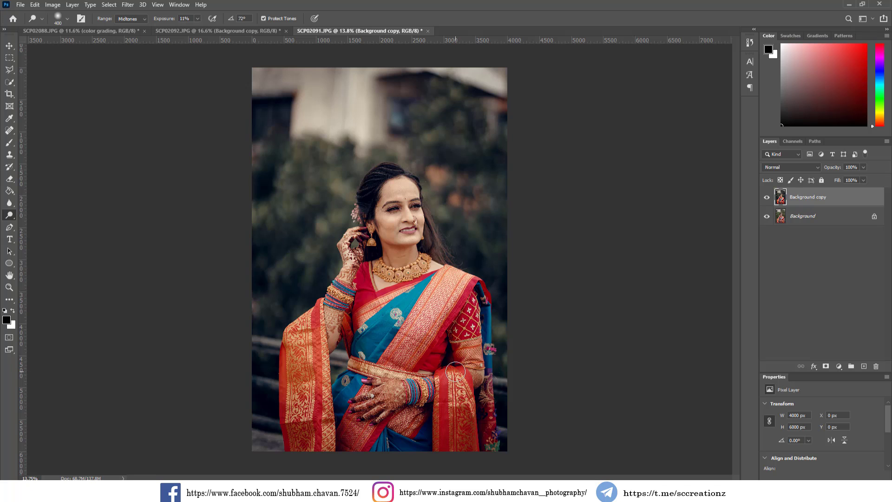
{"action": "right_click", "coordinate": [828, 206]}
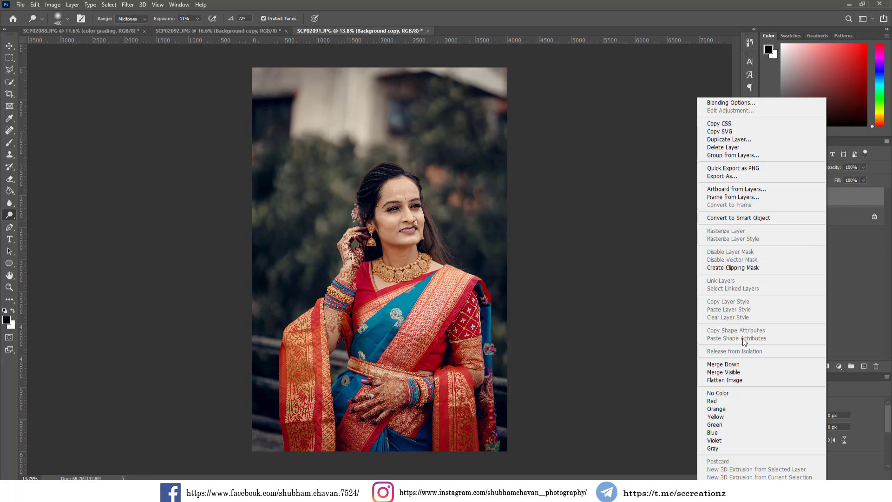
{"action": "left_click", "coordinate": [733, 377]}
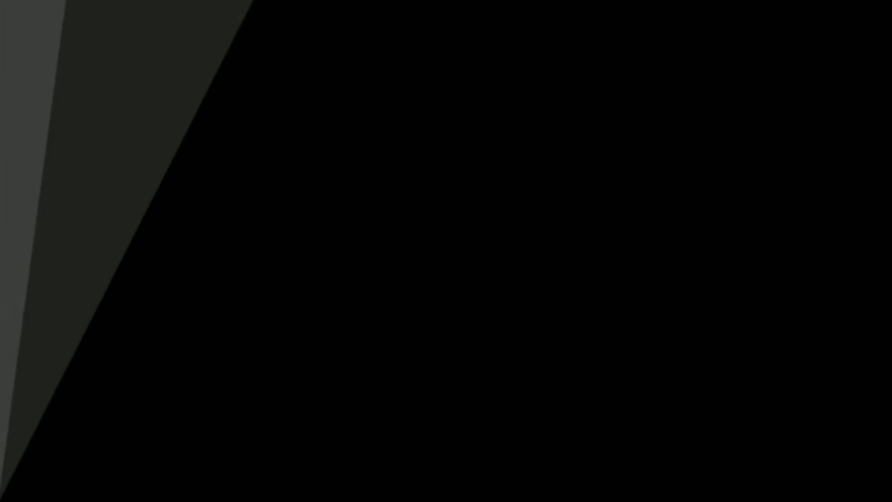